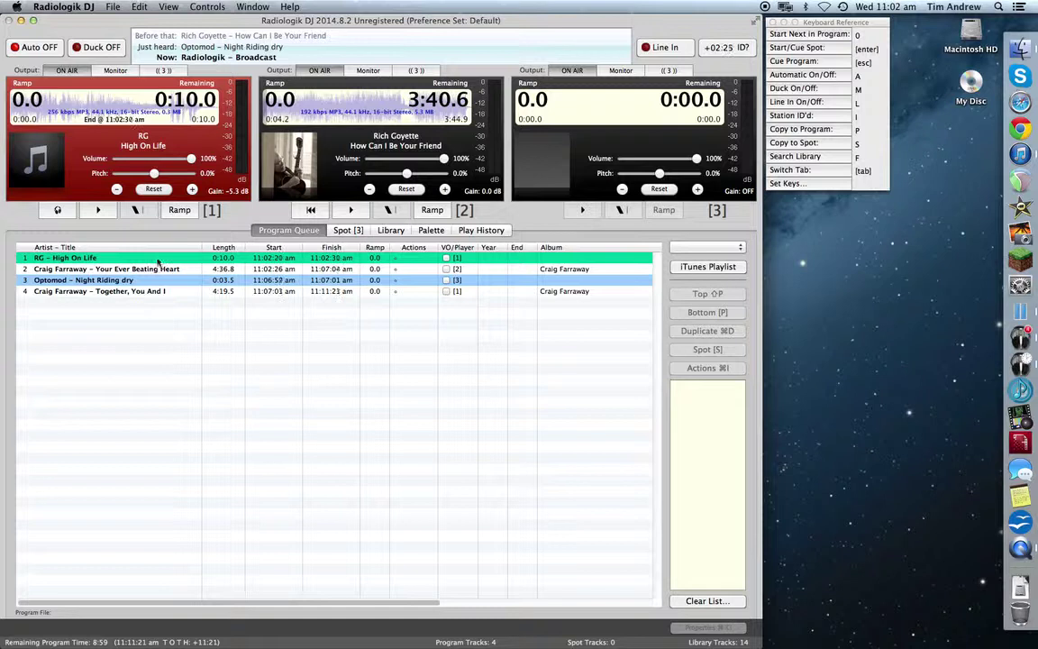
Open Track Properties for RG – High On Life and start pre-listening to it
left_click(157, 260)
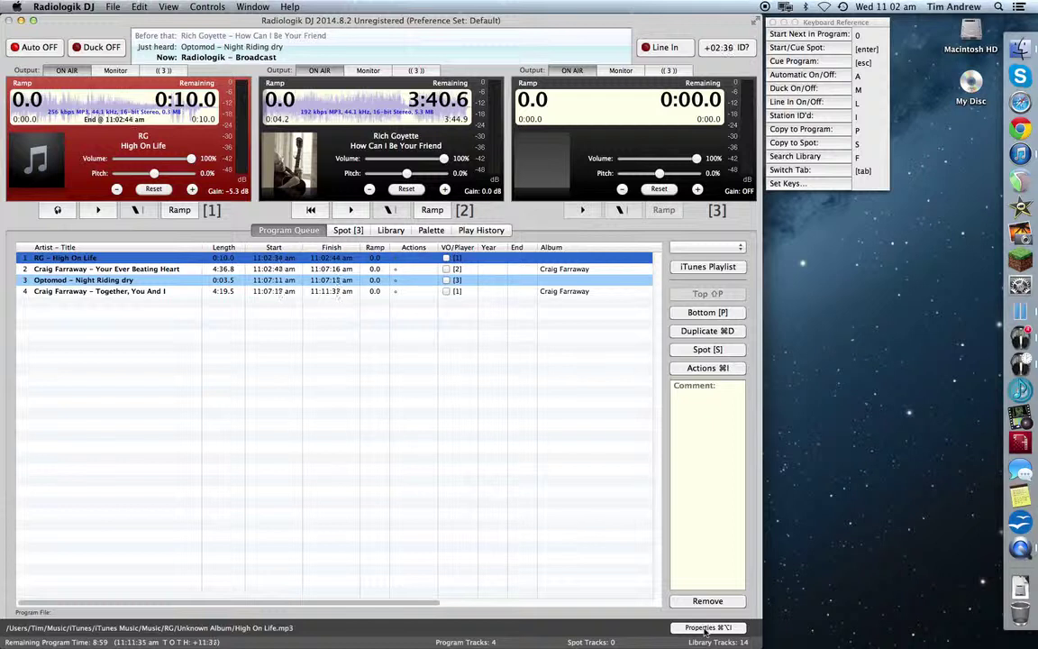
left_click(705, 629)
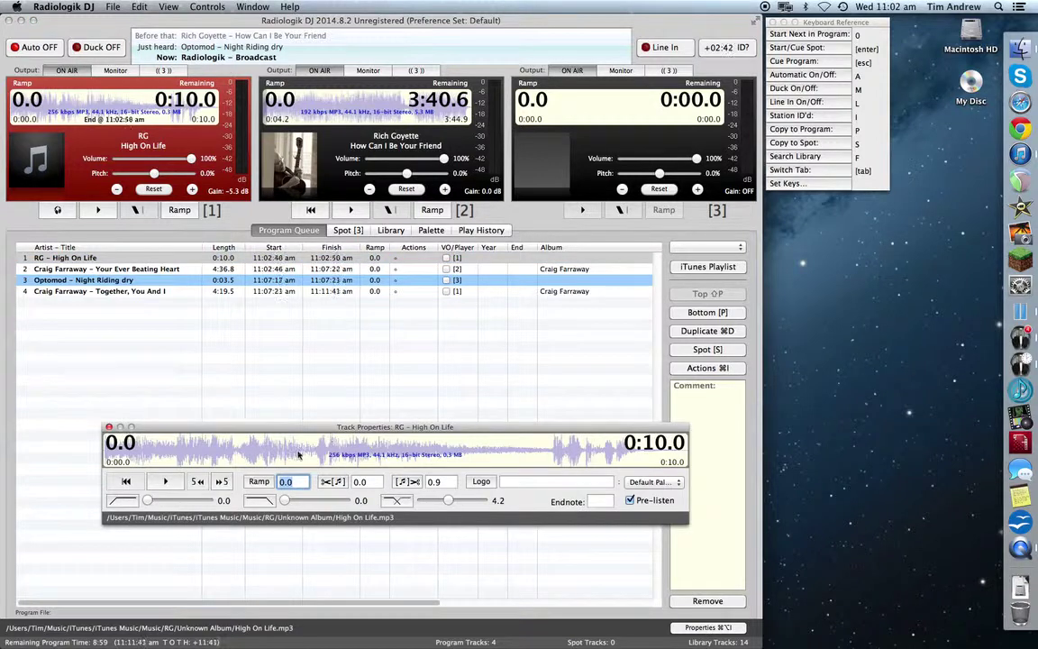
left_click(166, 483)
left_click(166, 482)
Audition the ID's ending from 0:04.4 remaining on the waveform
left_click(438, 458)
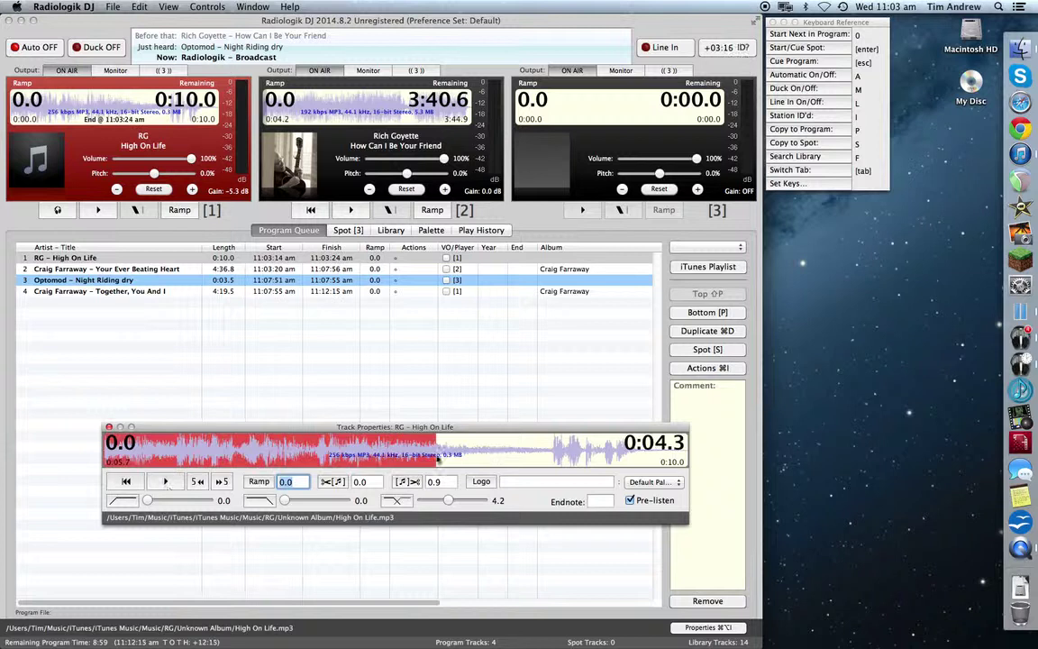
left_click(166, 482)
left_click(165, 482)
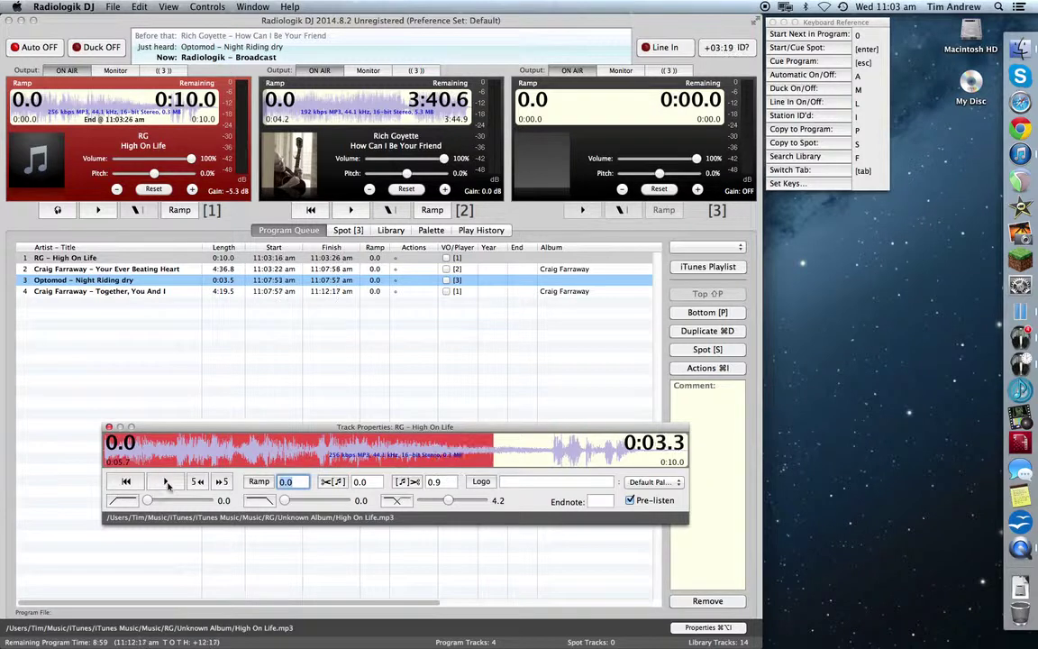
left_click(431, 457)
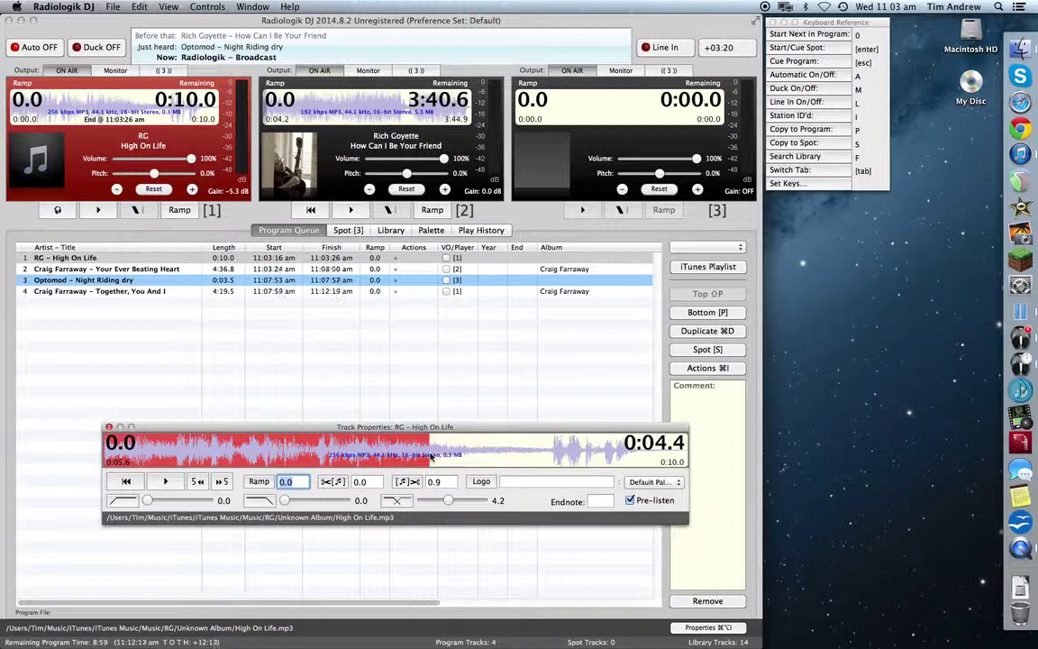
left_click(168, 484)
left_click(167, 482)
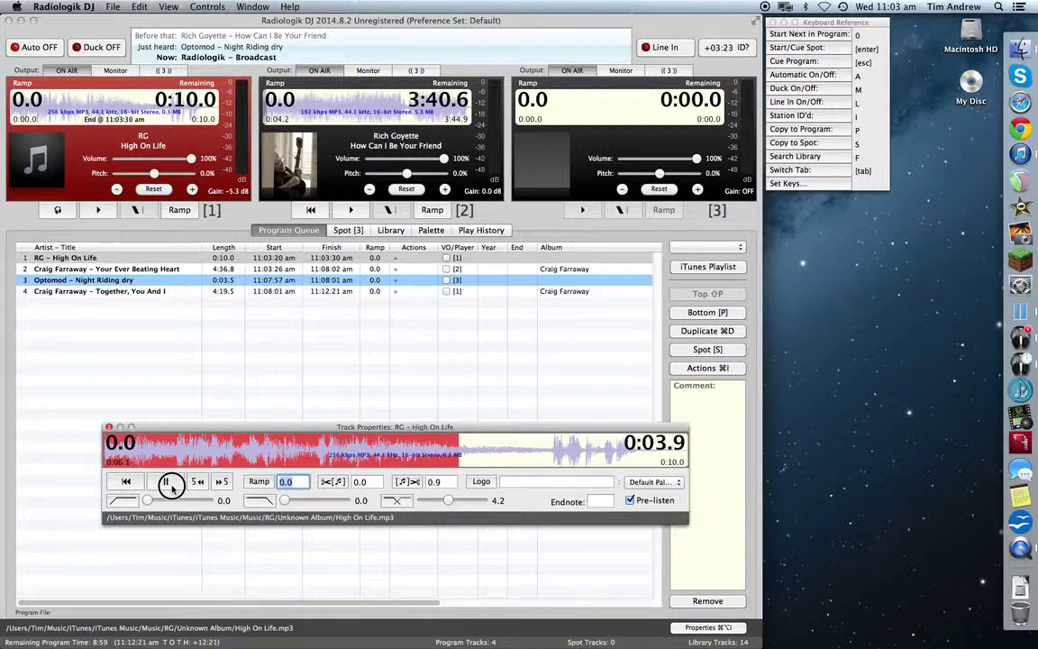
left_click(431, 454)
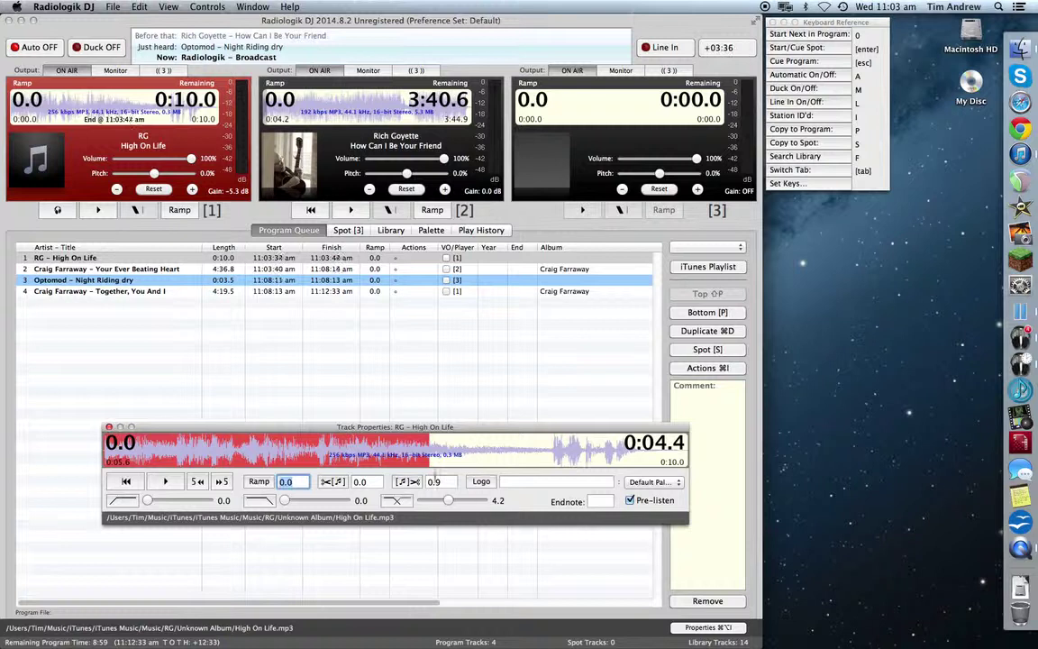
Move High On Life's segue slider from 4.2 to 4.4 and close Track Properties
left_click_drag(448, 500, 422, 501)
left_click_drag(424, 501, 449, 503)
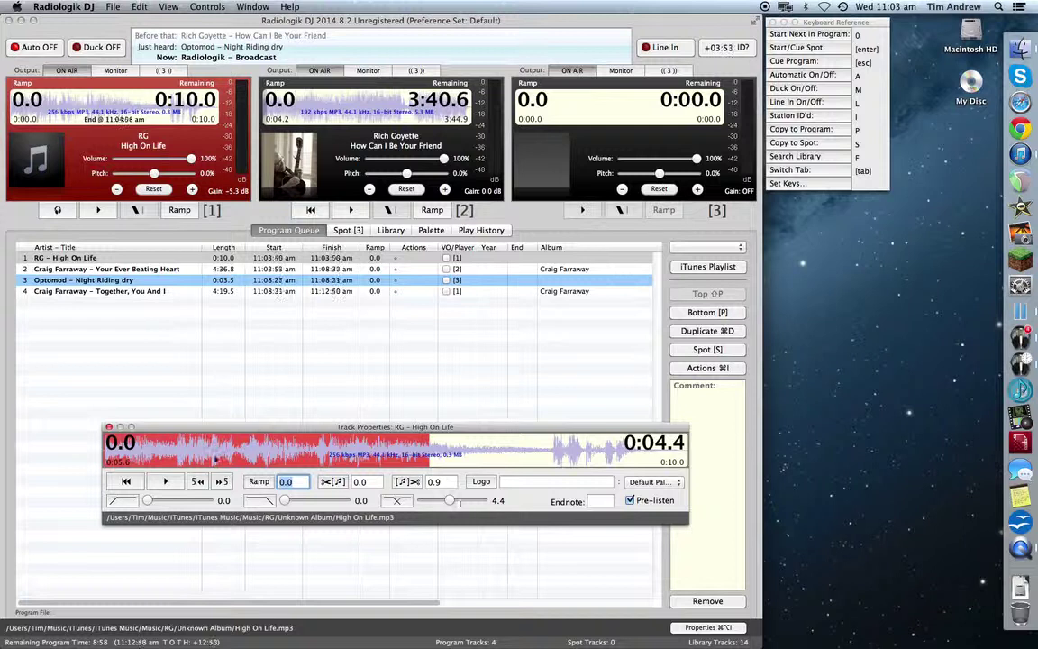
left_click(109, 428)
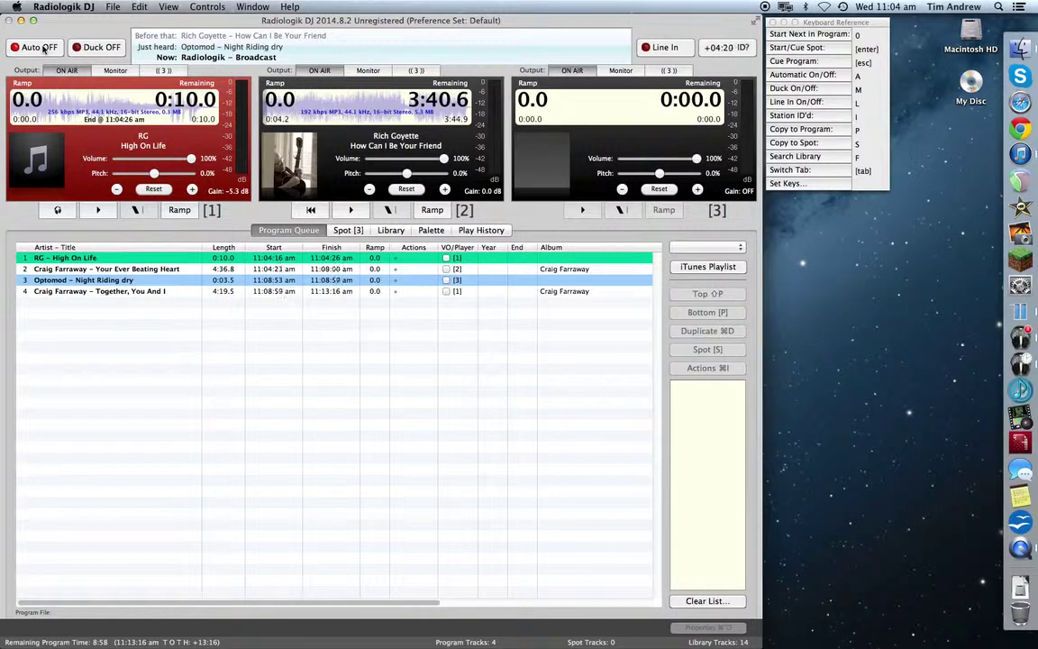
Auto-play High On Life into Your Ever Beating Heart, then turn automation off and pause at 4:26.3
left_click(36, 47)
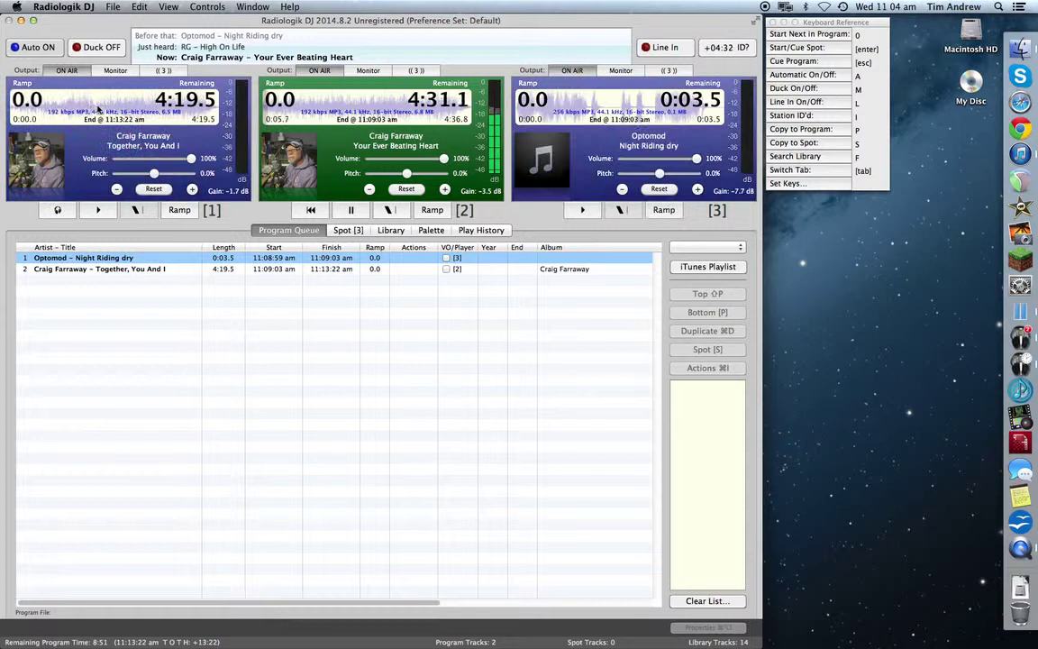
left_click(38, 47)
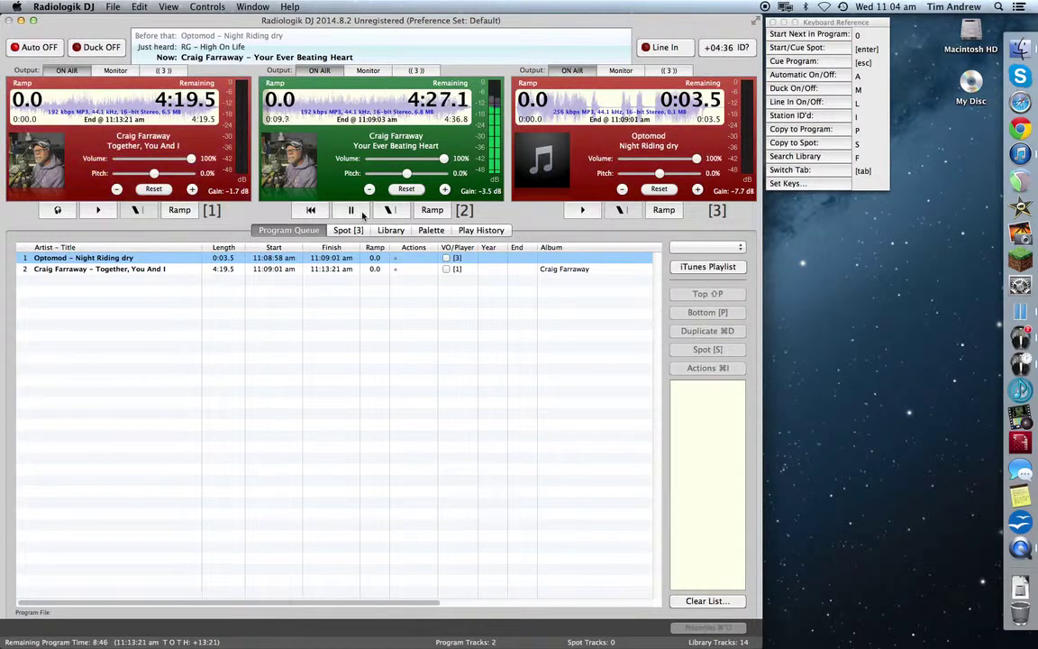
left_click(358, 212)
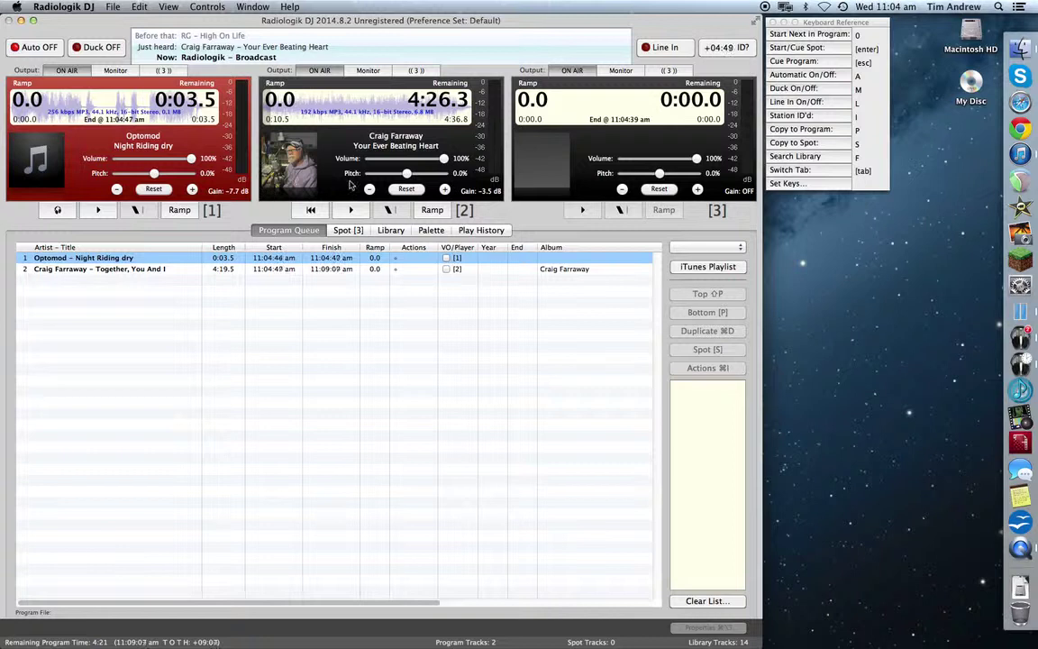
Open Track Properties for Your Ever Beating Heart from Play History and start its pre-listen
left_click(478, 231)
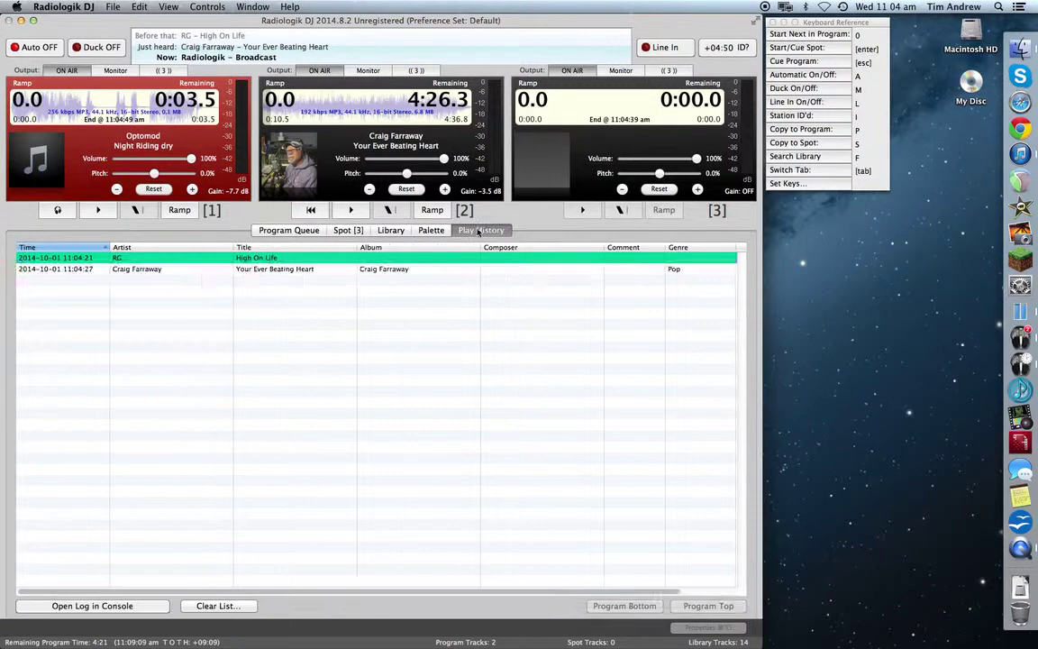
left_click(191, 270)
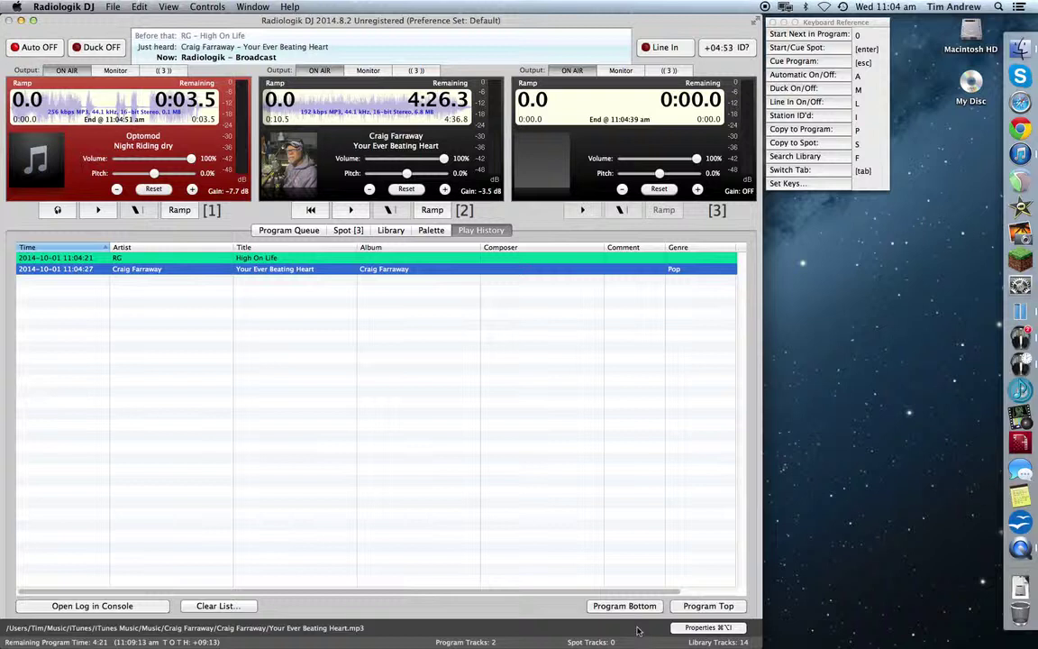
left_click(705, 629)
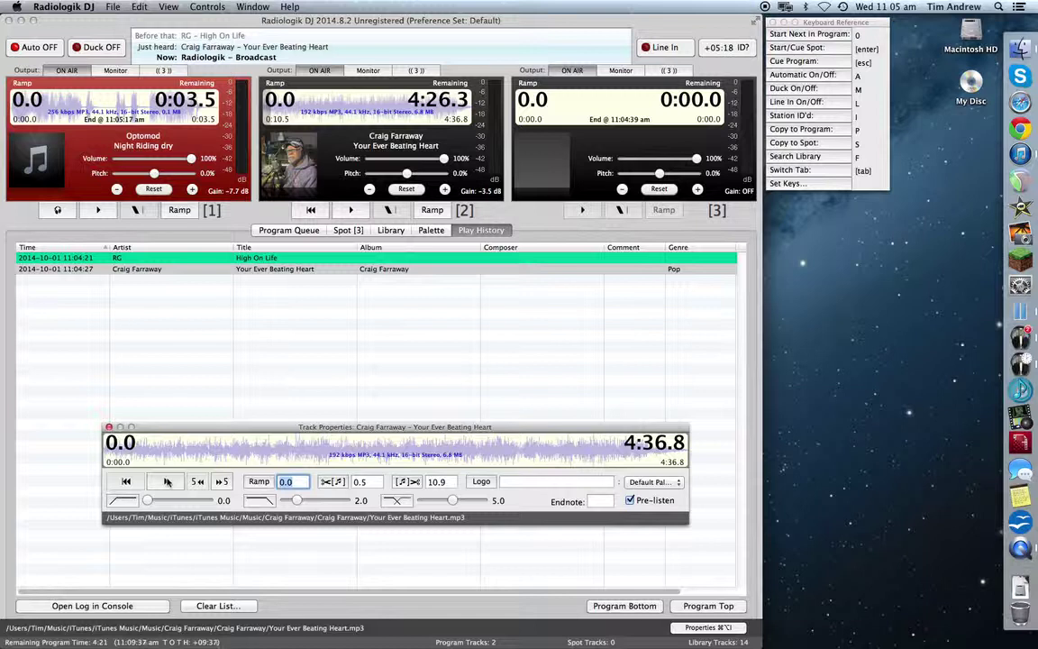
left_click(167, 483)
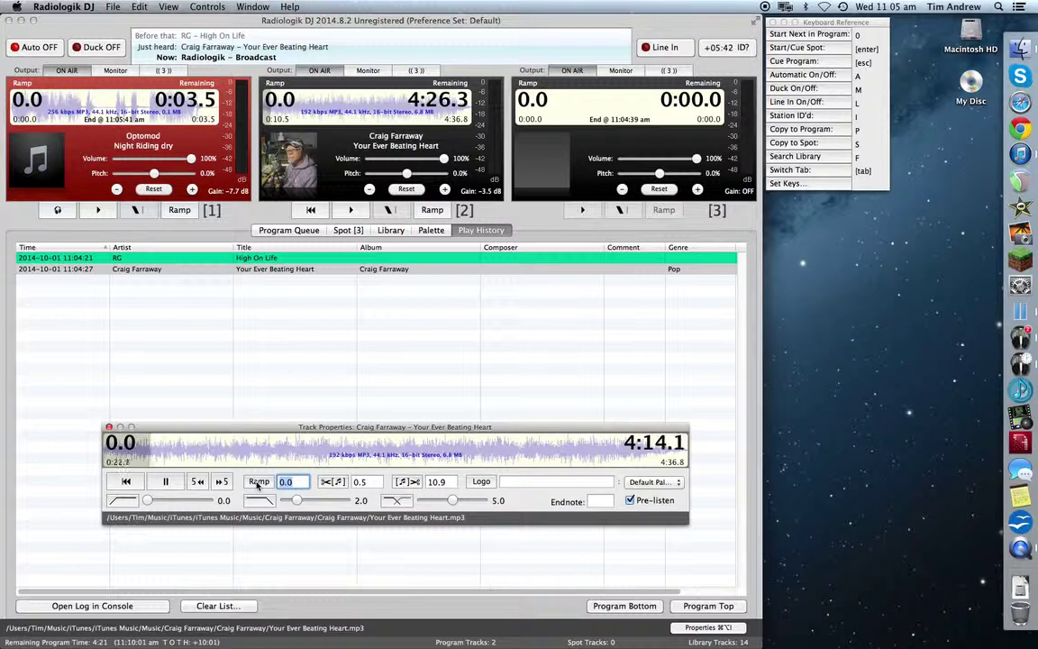
Set Your Ever Beating Heart's ramp point at the vocal entry (25.7), then close its properties
left_click(258, 482)
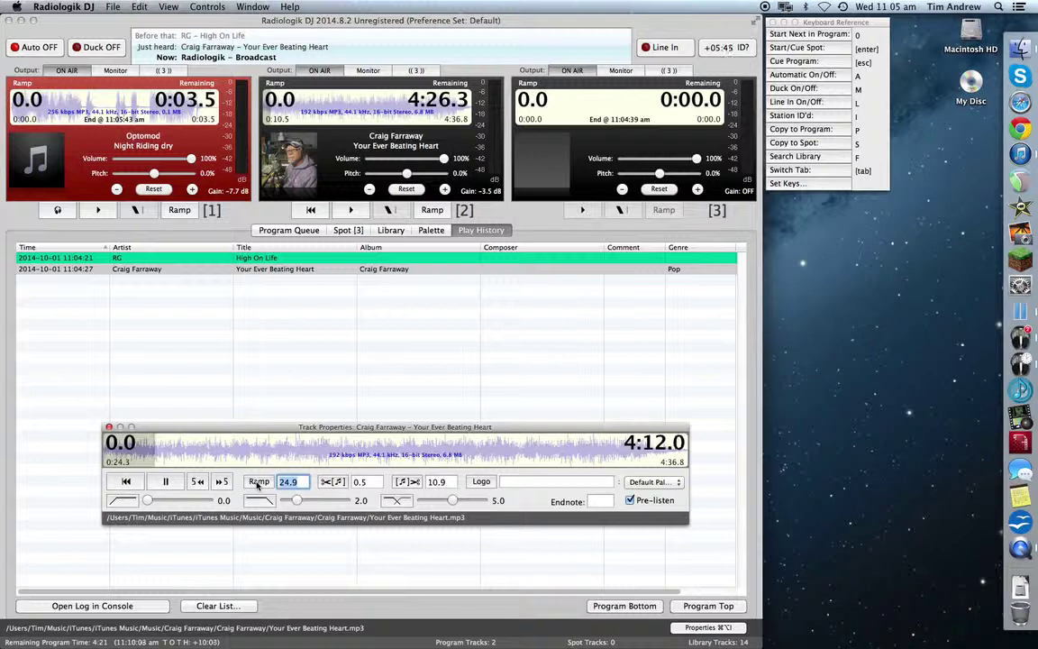
left_click(258, 483)
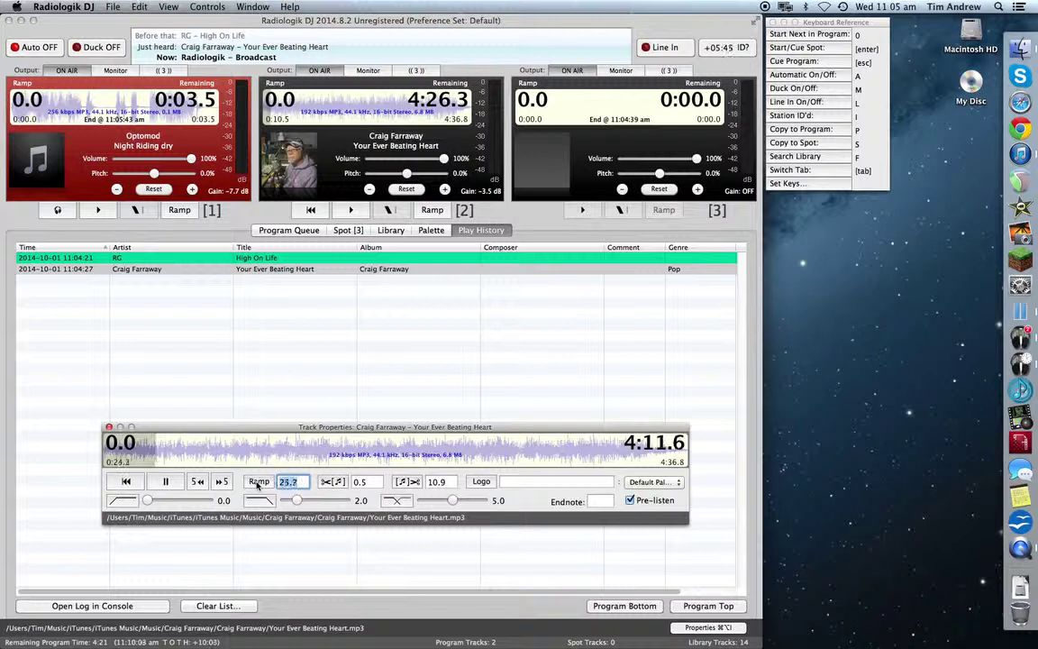
left_click(174, 485)
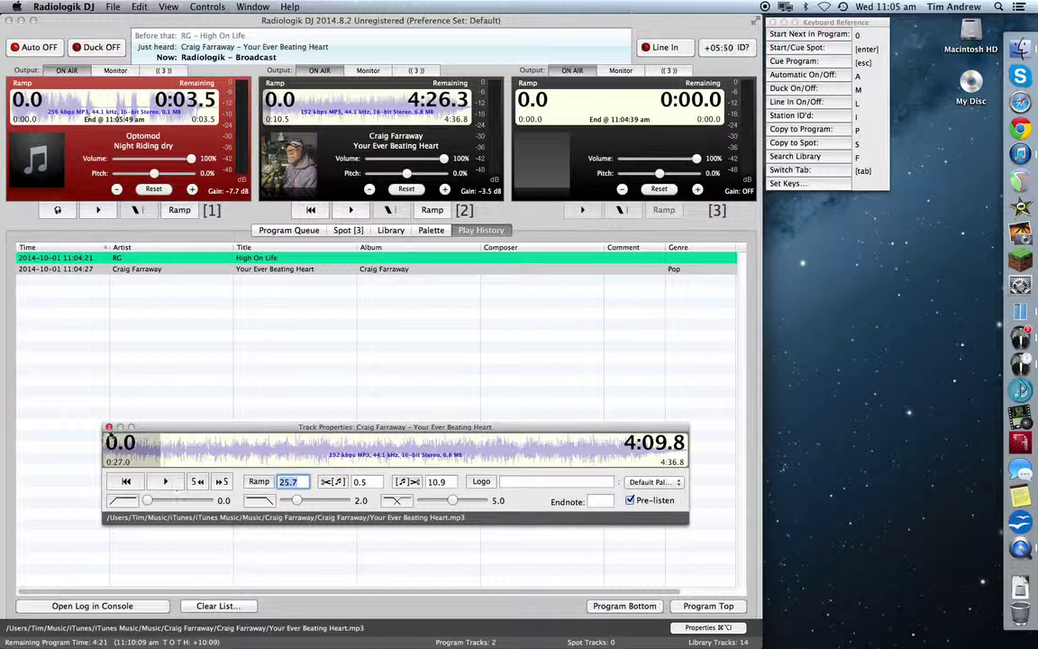
left_click(109, 427)
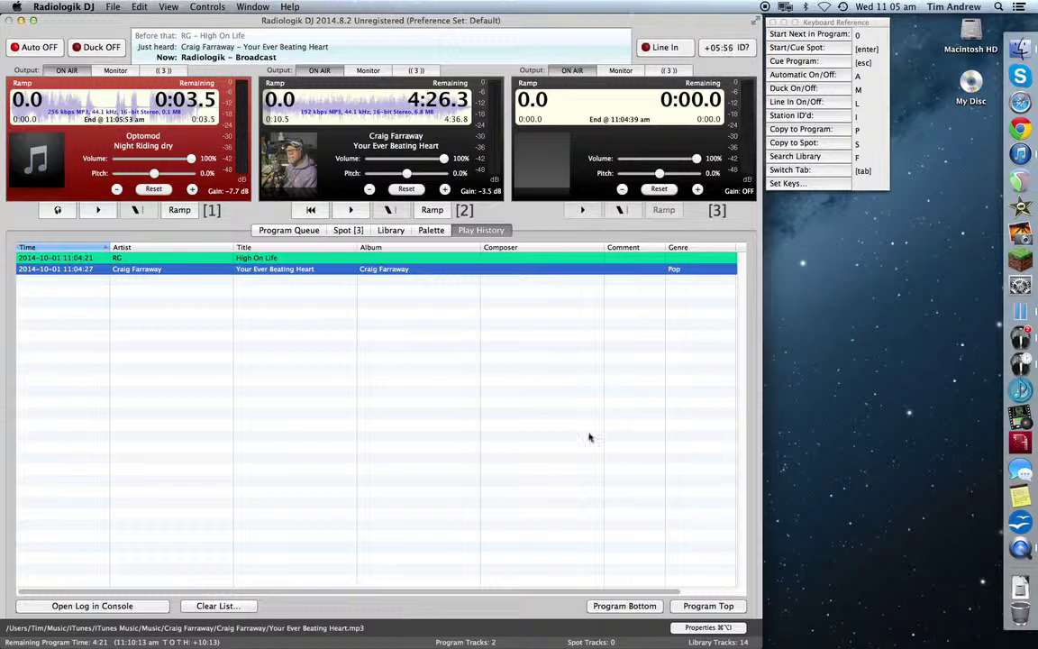
Send Your Ever Beating Heart to the program top and start it playing on deck 1
left_click(688, 607)
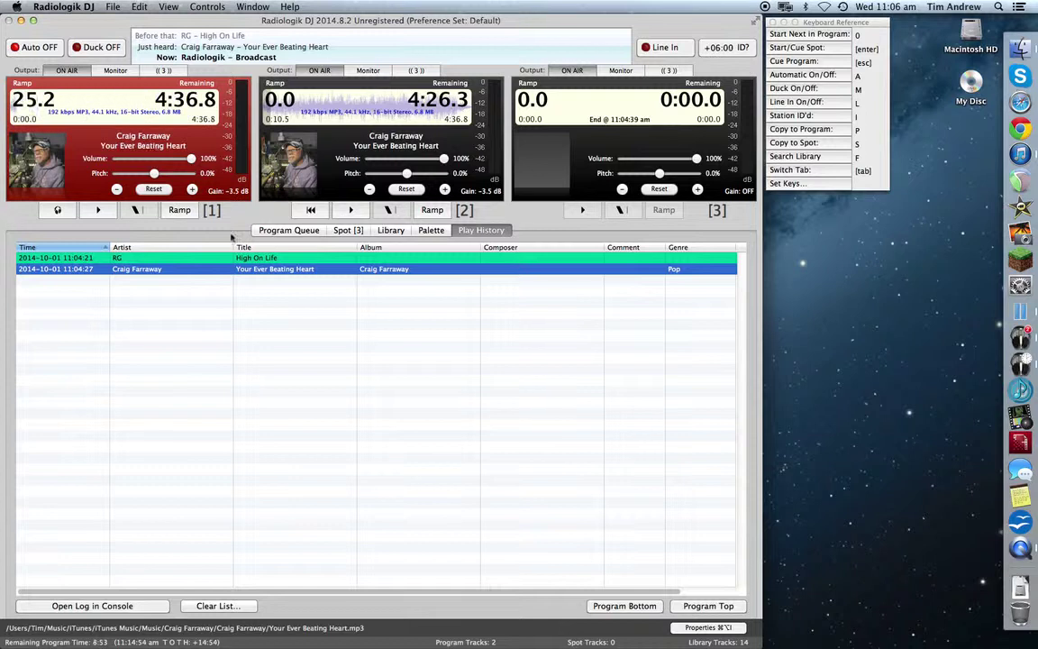
left_click(290, 232)
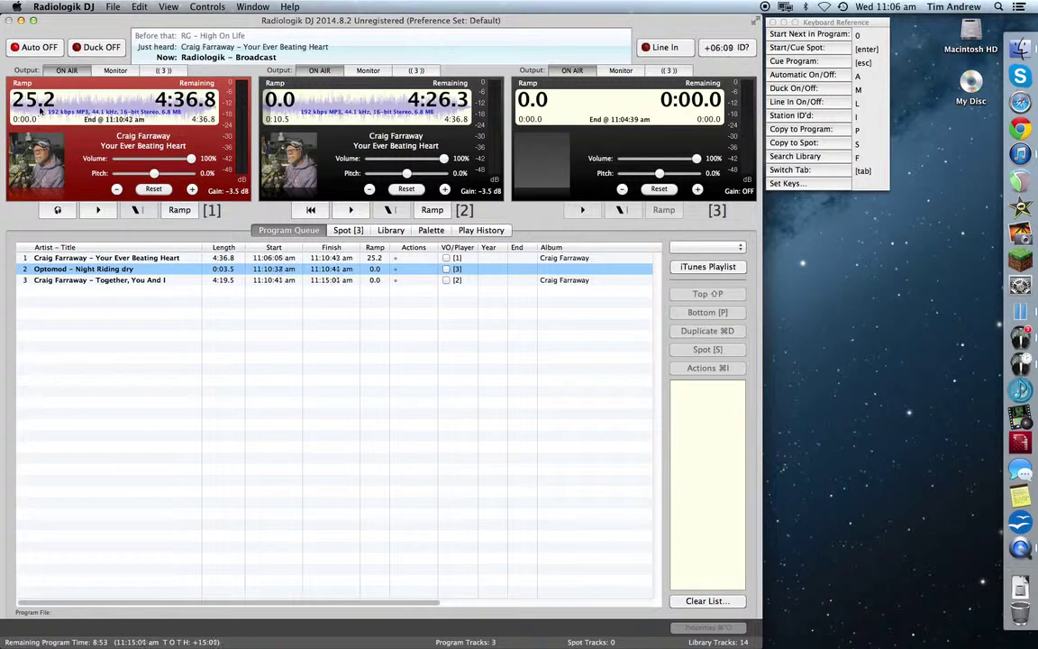
left_click(97, 210)
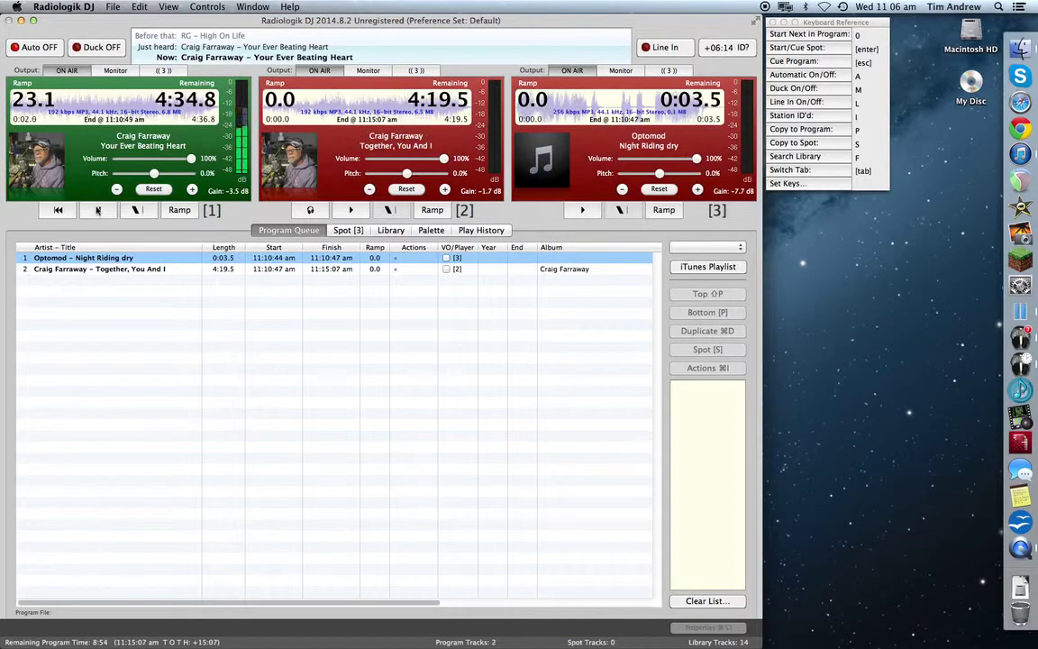
Toggle Duck with M, ending with deck volumes ducked to 50%
key("m")
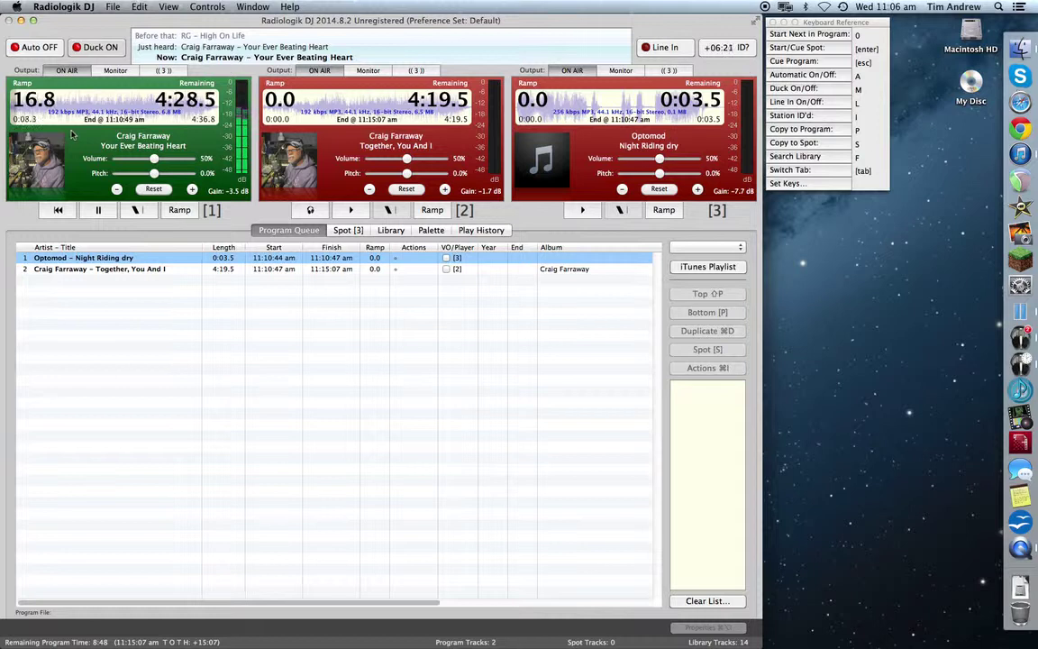
mouse_move(72, 135)
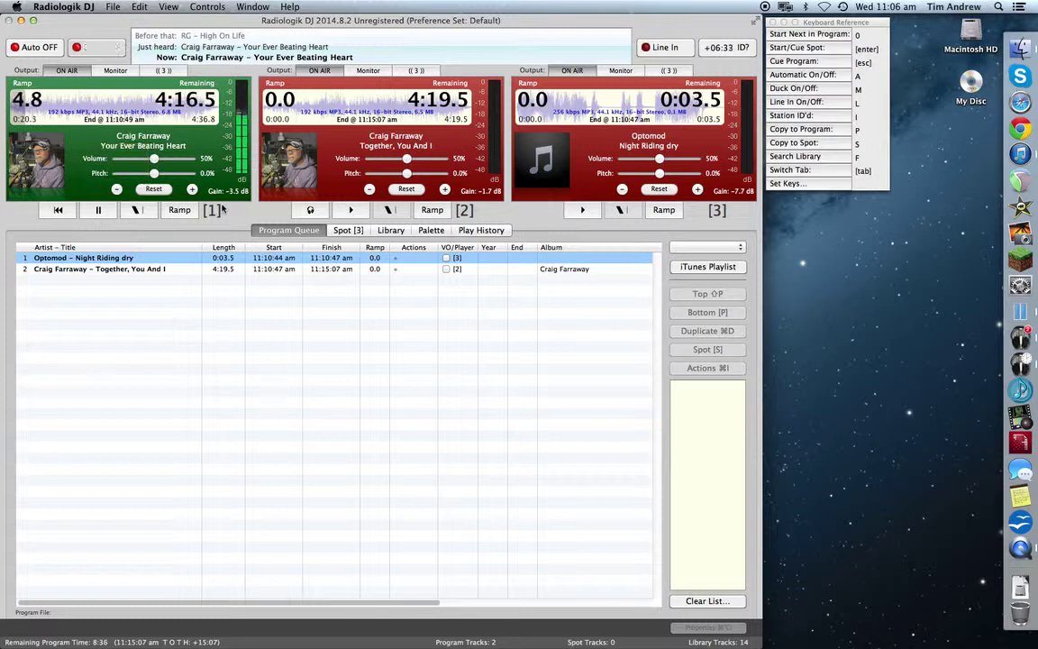
key("m")
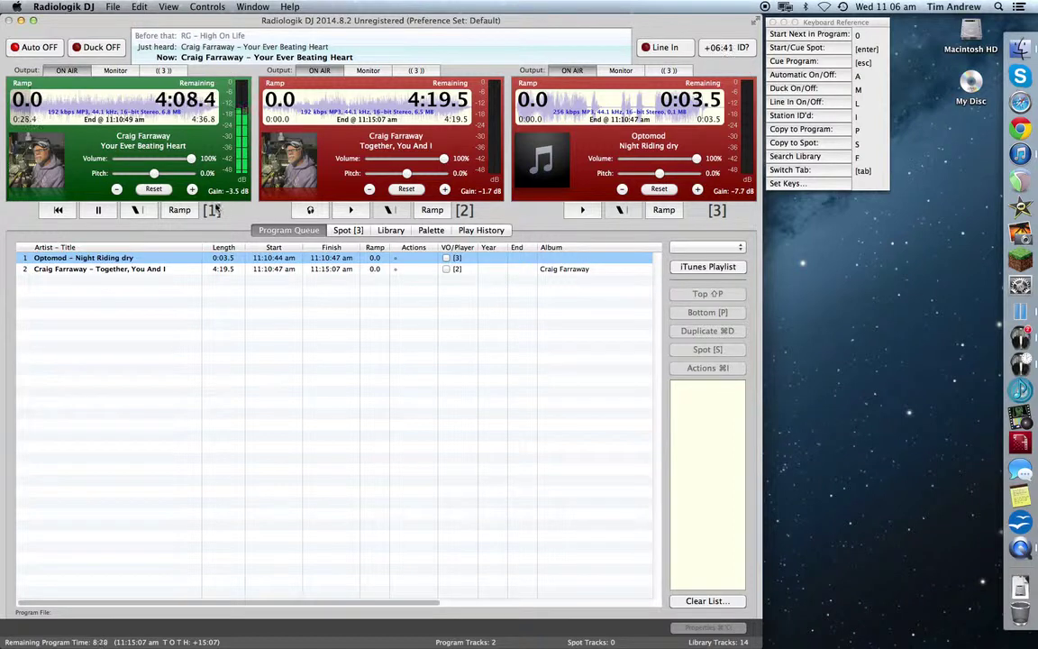
key("m")
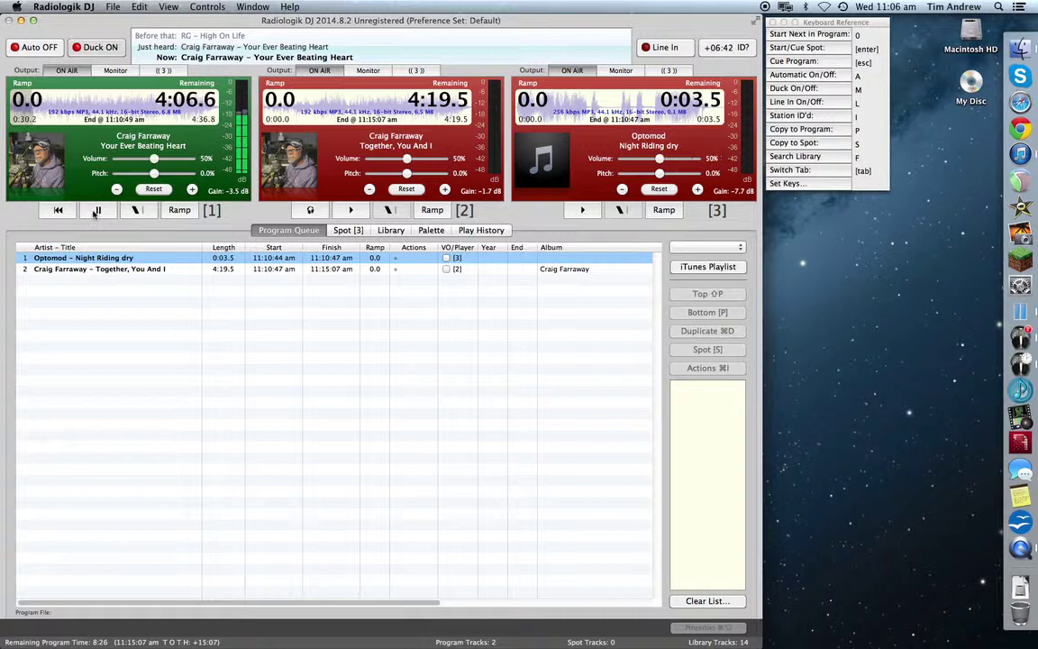
Stop Your Ever Beating Heart at 4:05.2, re-cue the decks, and select Night Riding dry
left_click(97, 210)
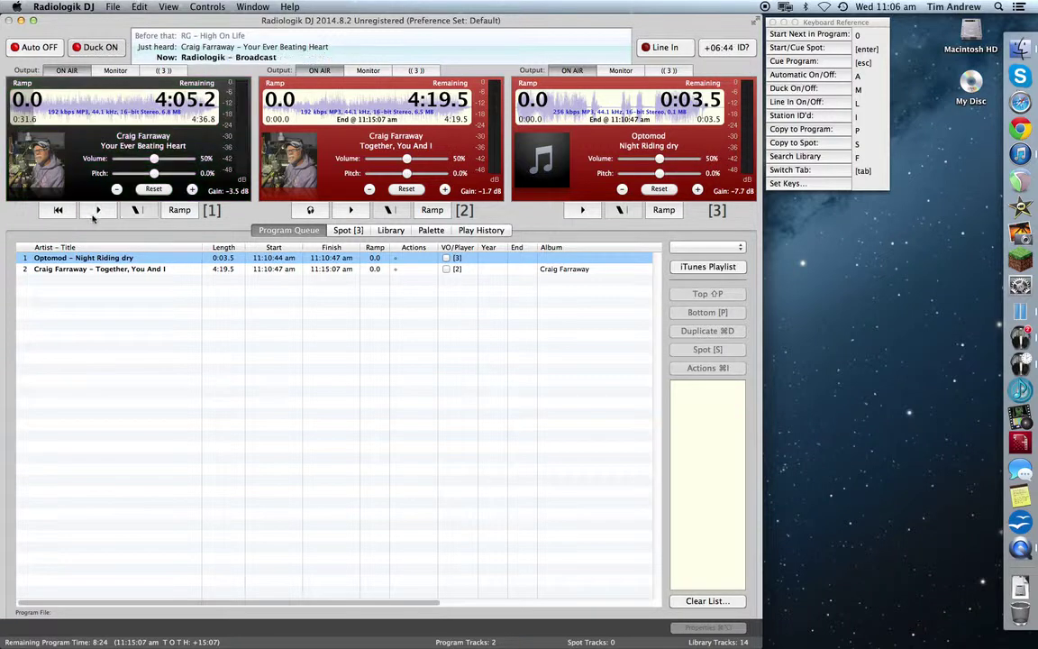
key("0")
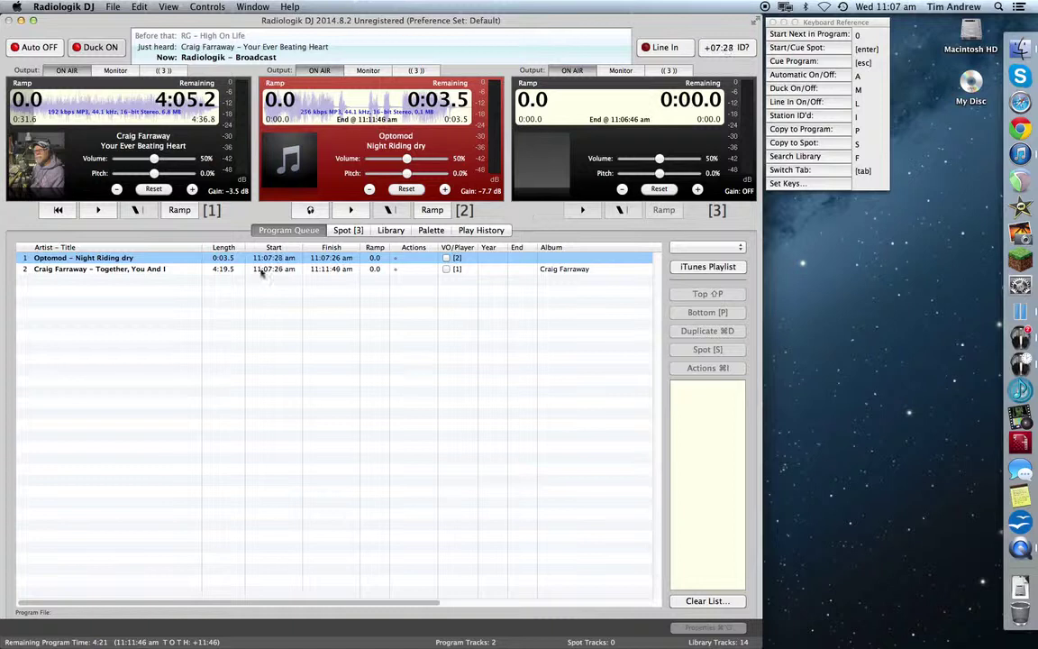
left_click(160, 260)
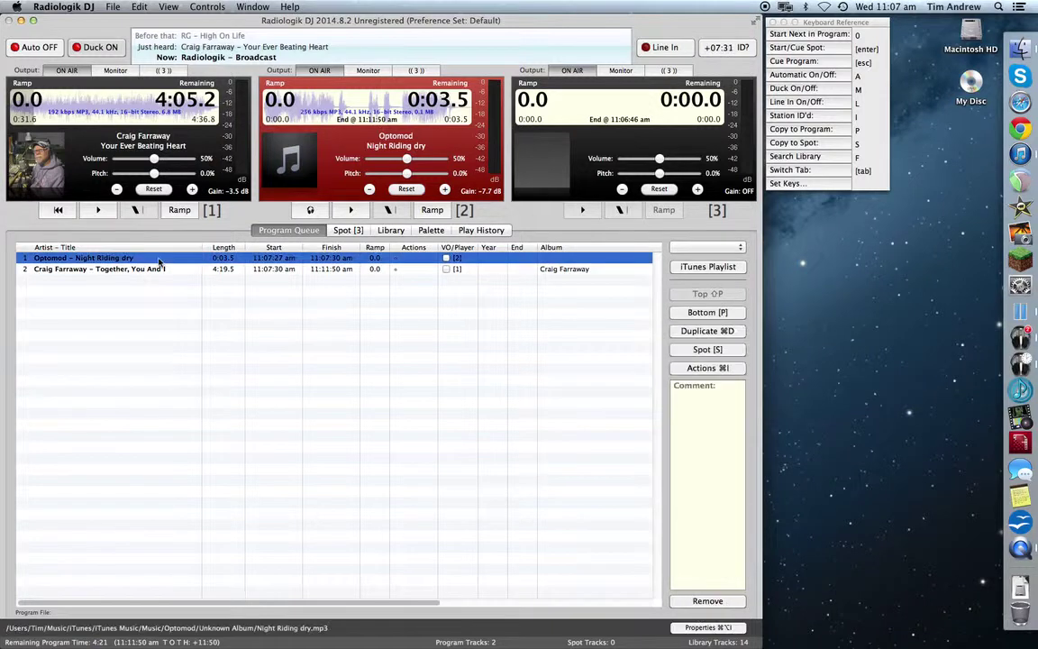
Preview Night Riding dry's ending and set its fade-out to 2.0 in Track Properties
left_click(701, 628)
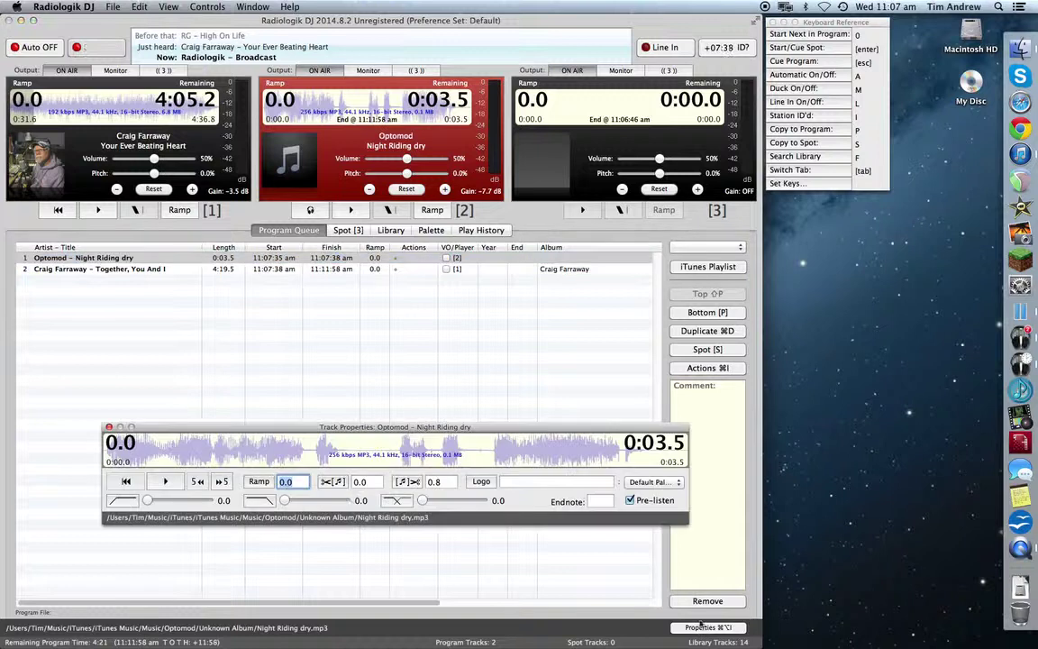
left_click(178, 483)
left_click(313, 457)
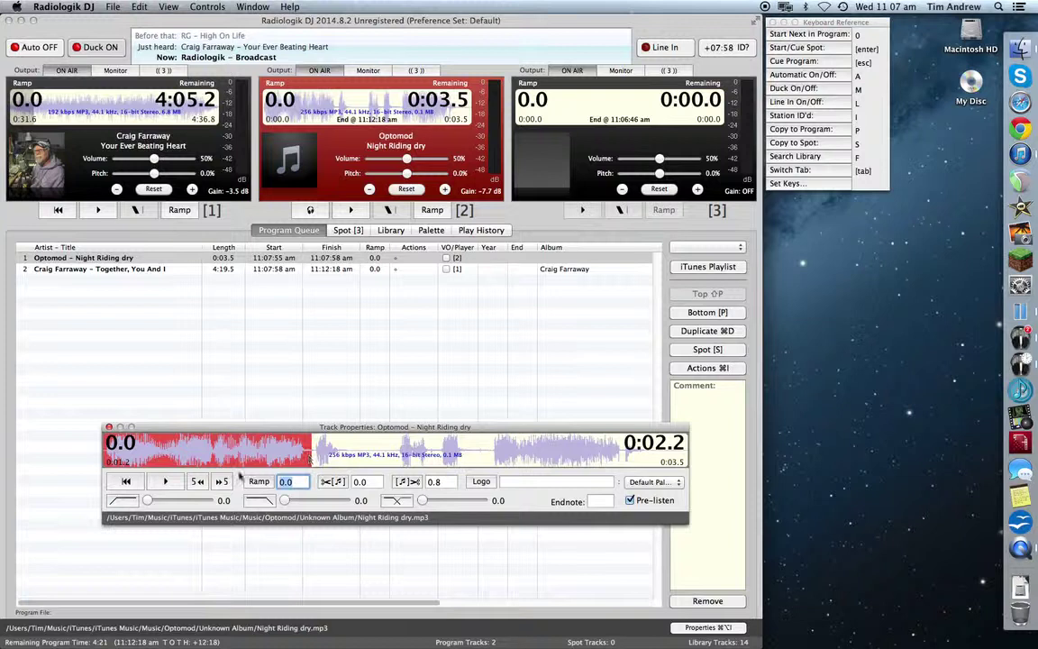
left_click(167, 481)
left_click(168, 481)
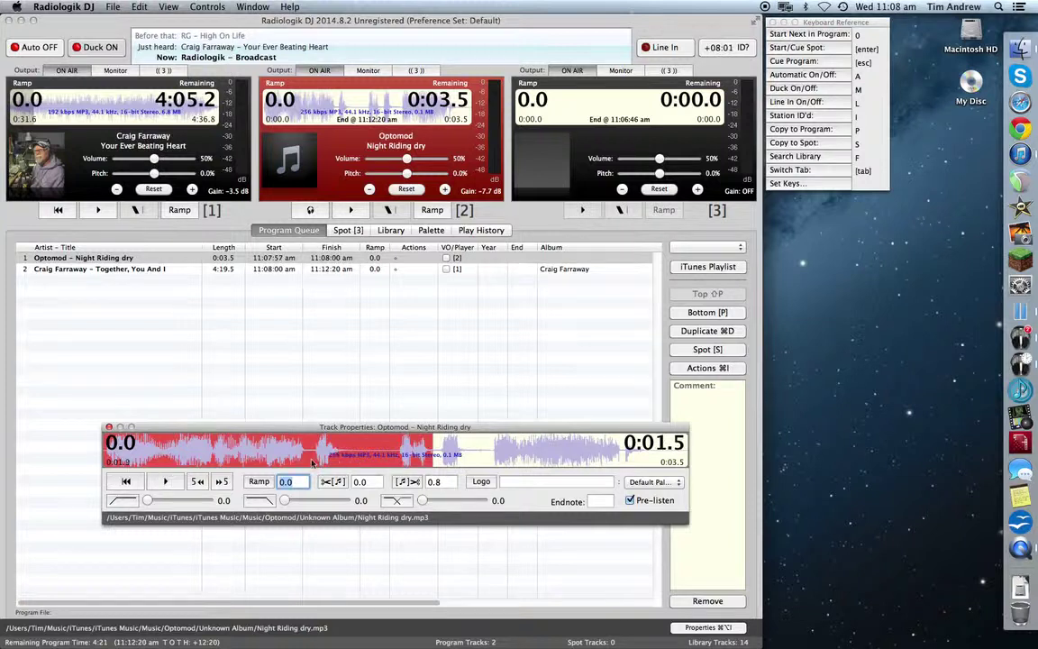
left_click(352, 456)
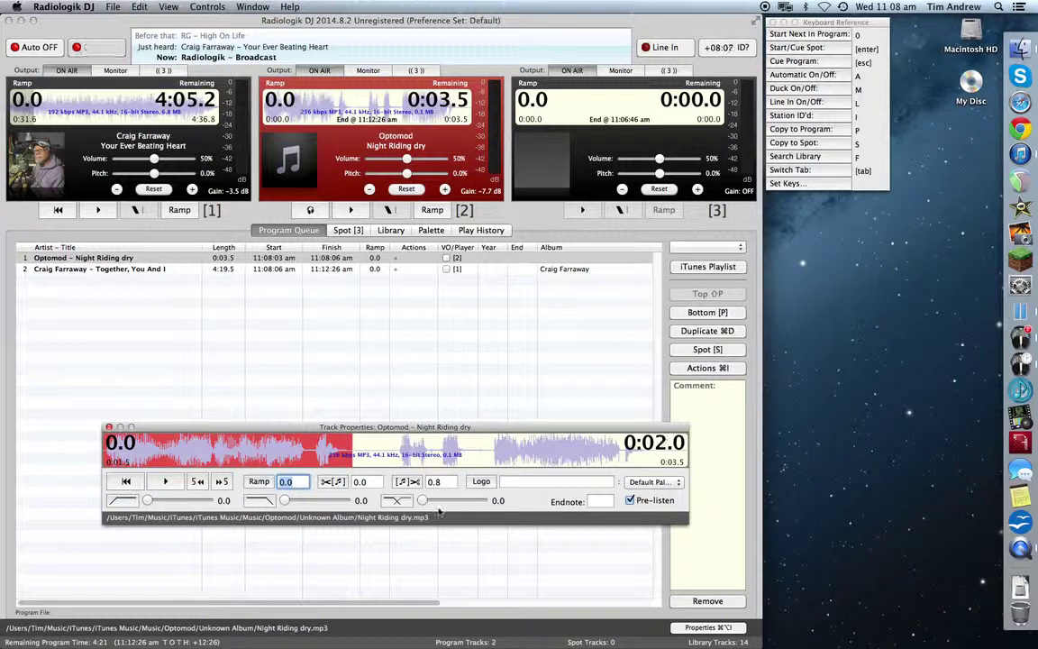
left_click_drag(422, 500, 434, 501)
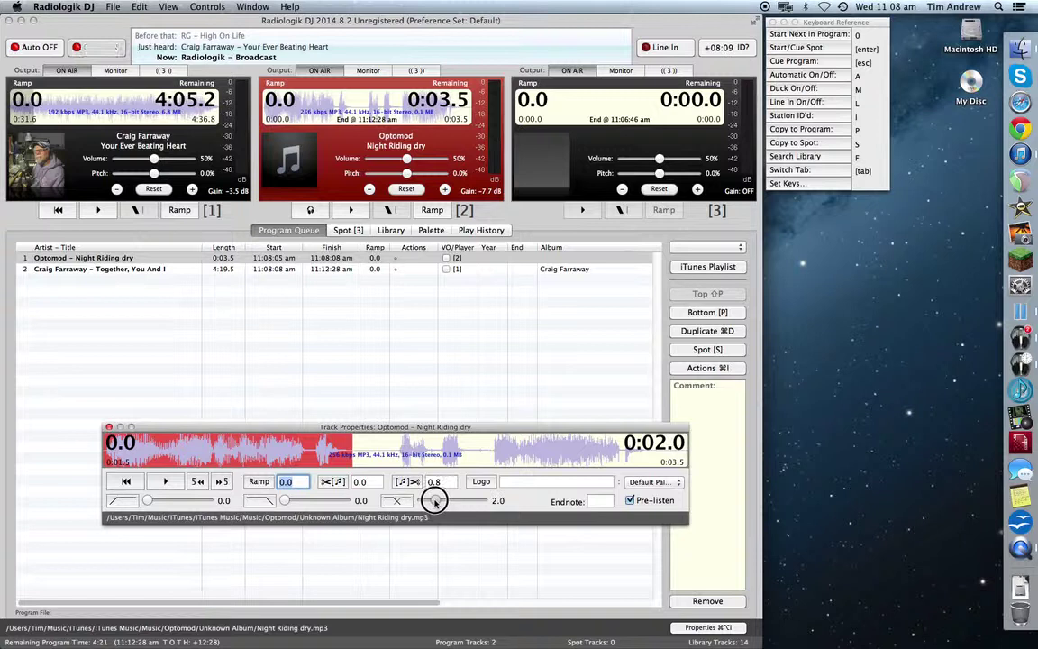
left_click(109, 427)
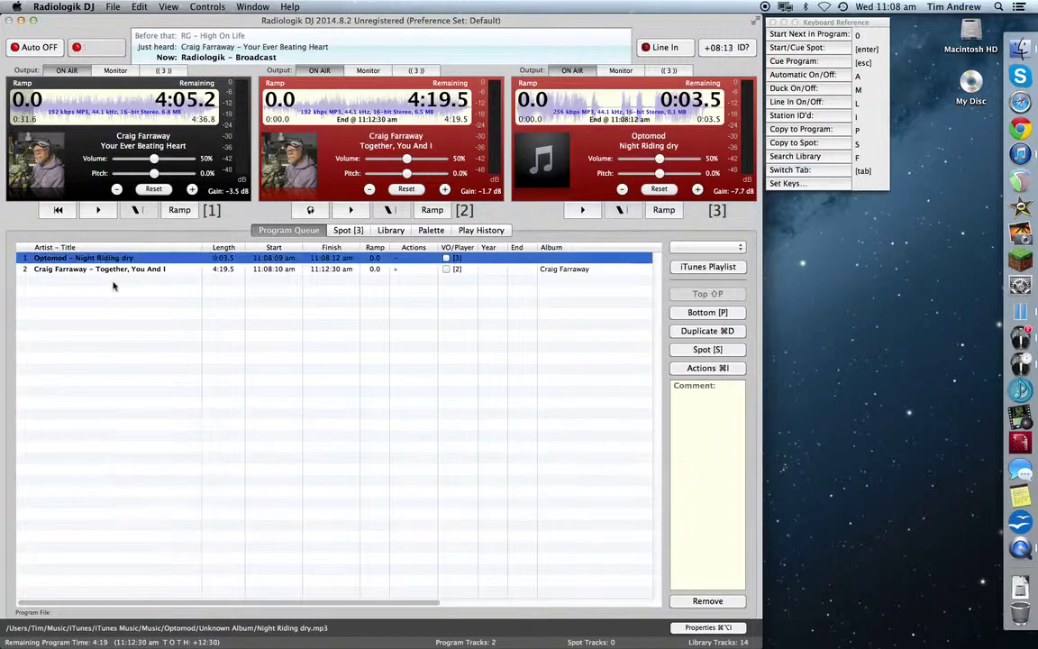
Preview Together, You And I's intro and mark its ramp at 13.2 in Track Properties
left_click(113, 286)
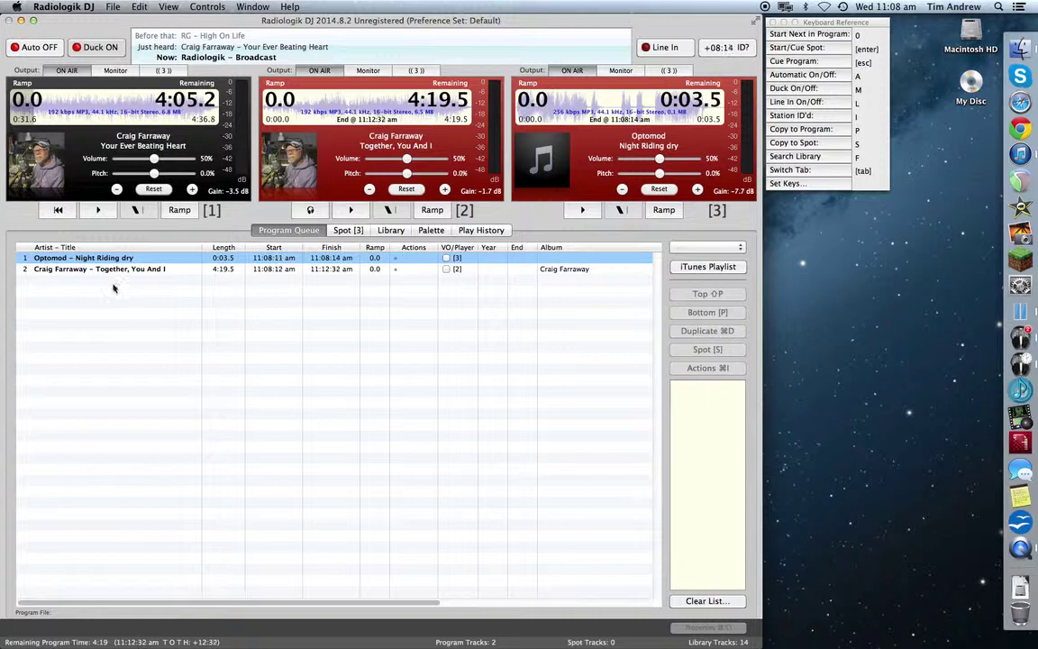
left_click(180, 269)
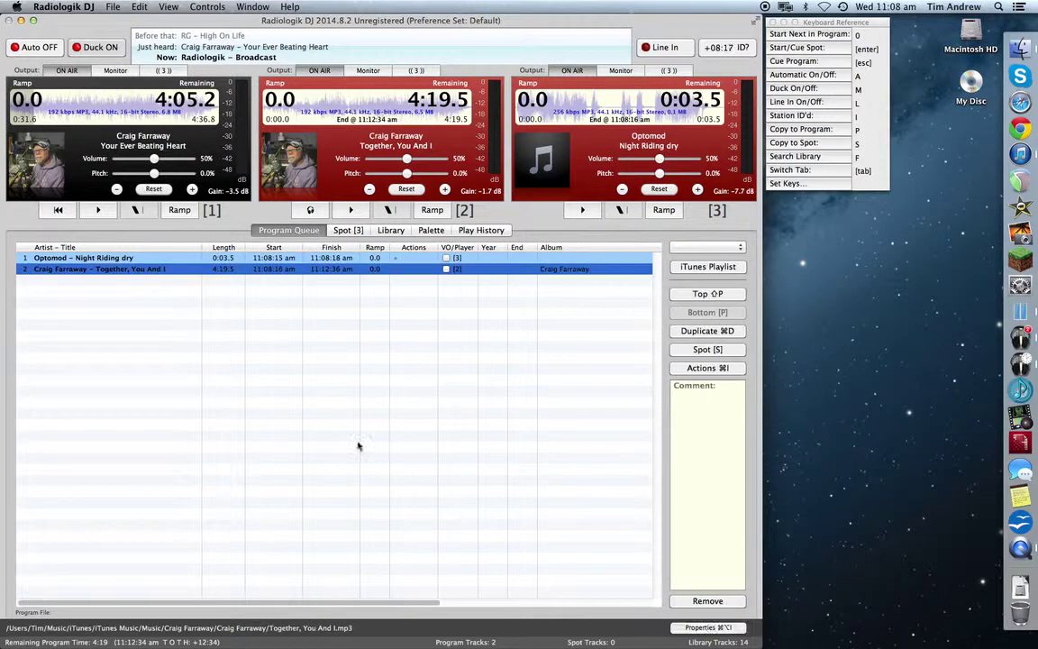
key("super+i")
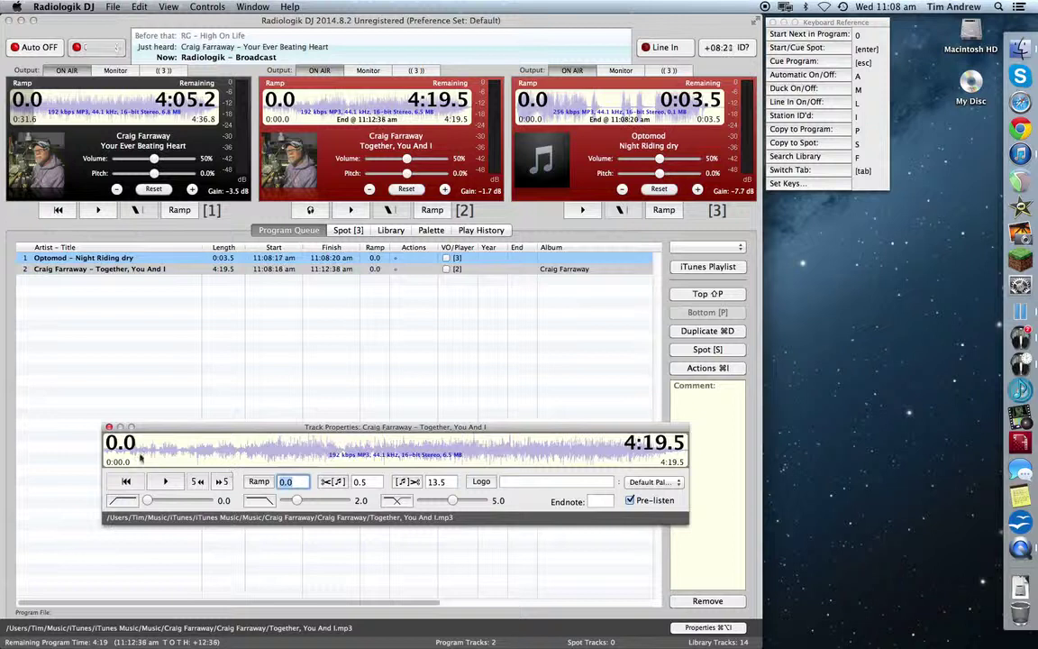
left_click(163, 482)
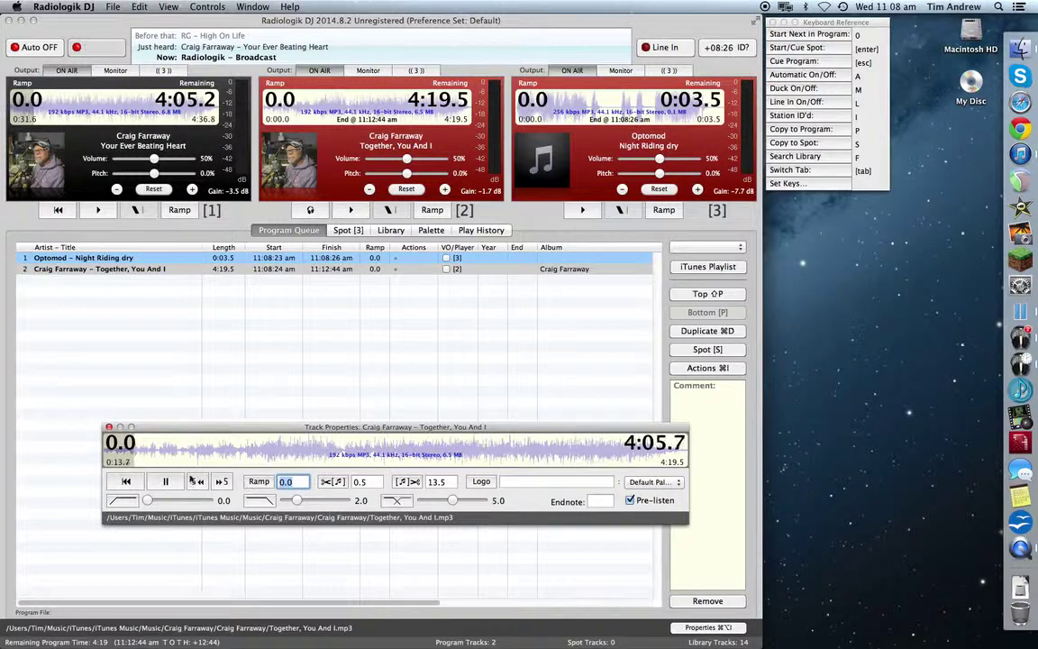
left_click(129, 460)
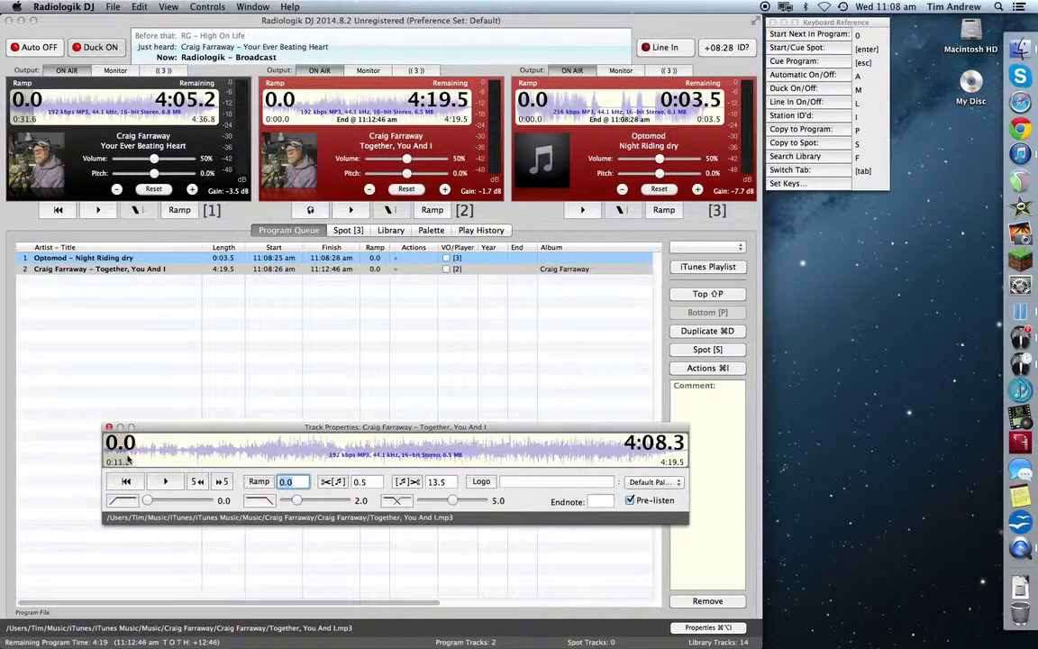
left_click(165, 481)
left_click(259, 482)
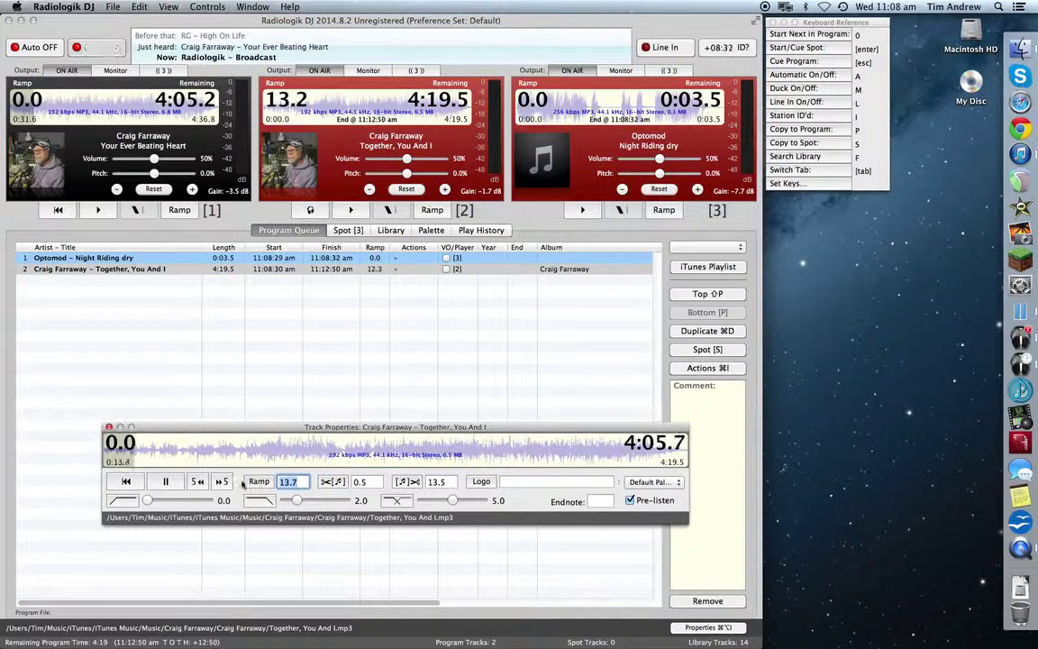
left_click(109, 429)
left_click(123, 318)
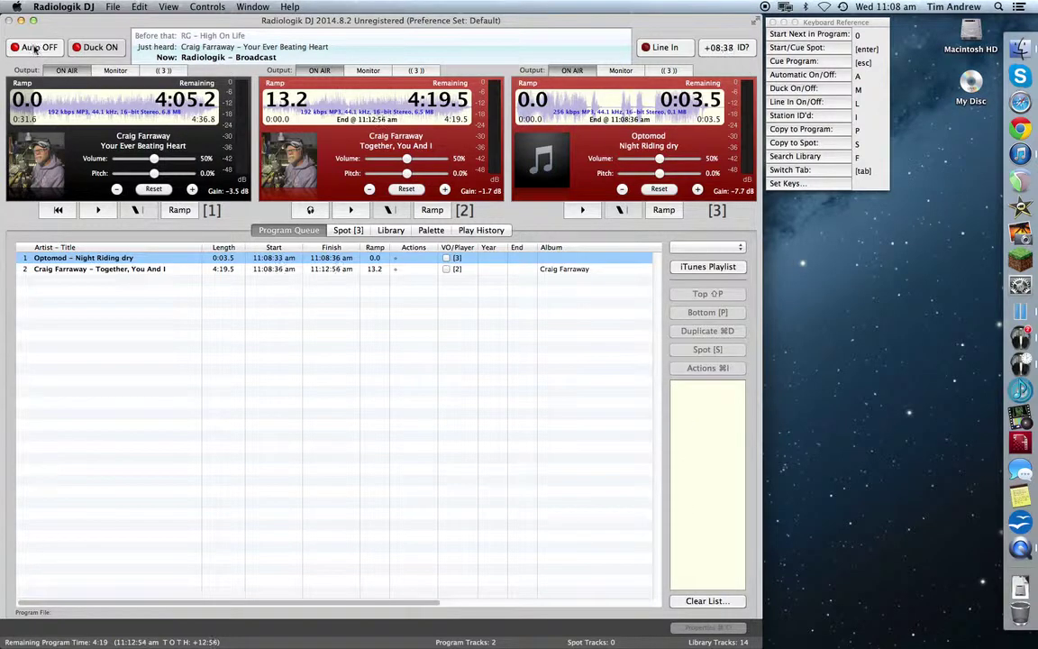
Turn automation on and Duck off, then stop Together, You And I at 4:02.6
left_click(34, 48)
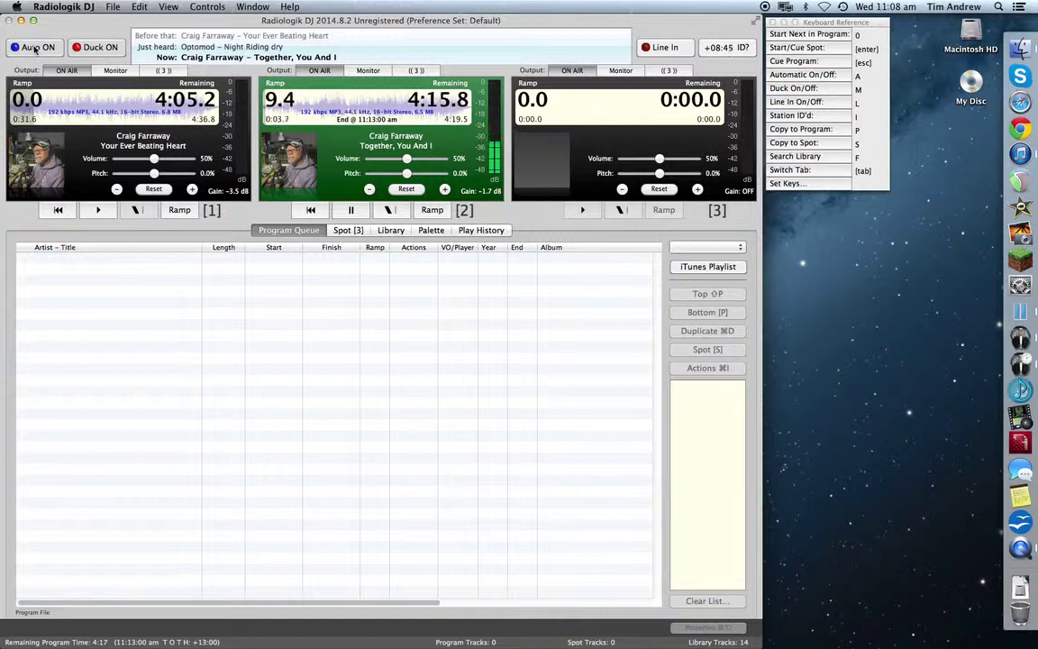
key("m")
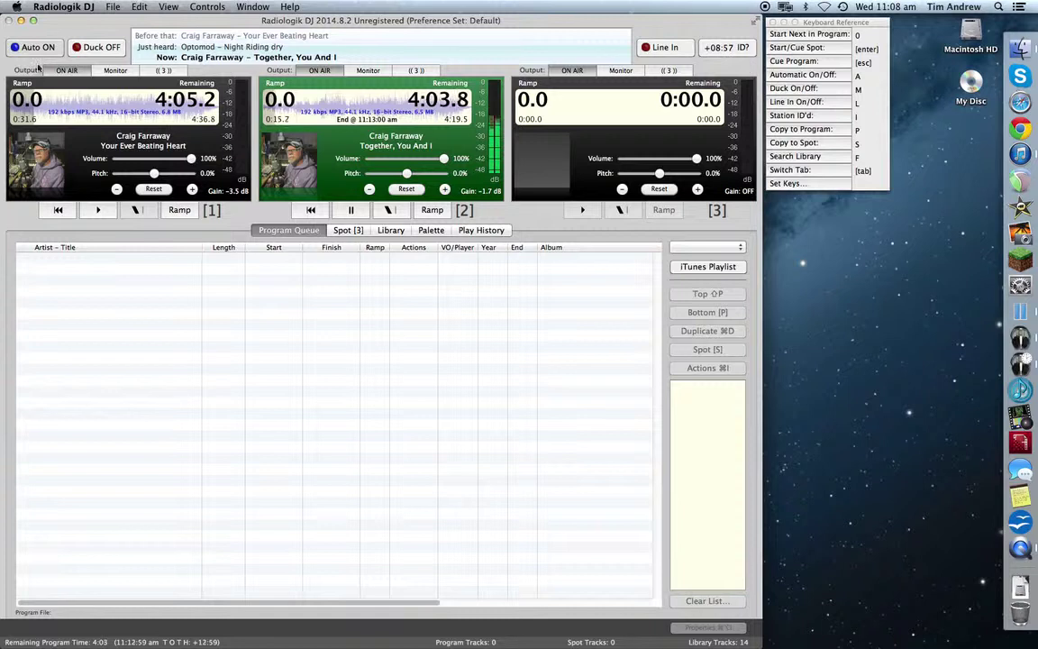
left_click(350, 209)
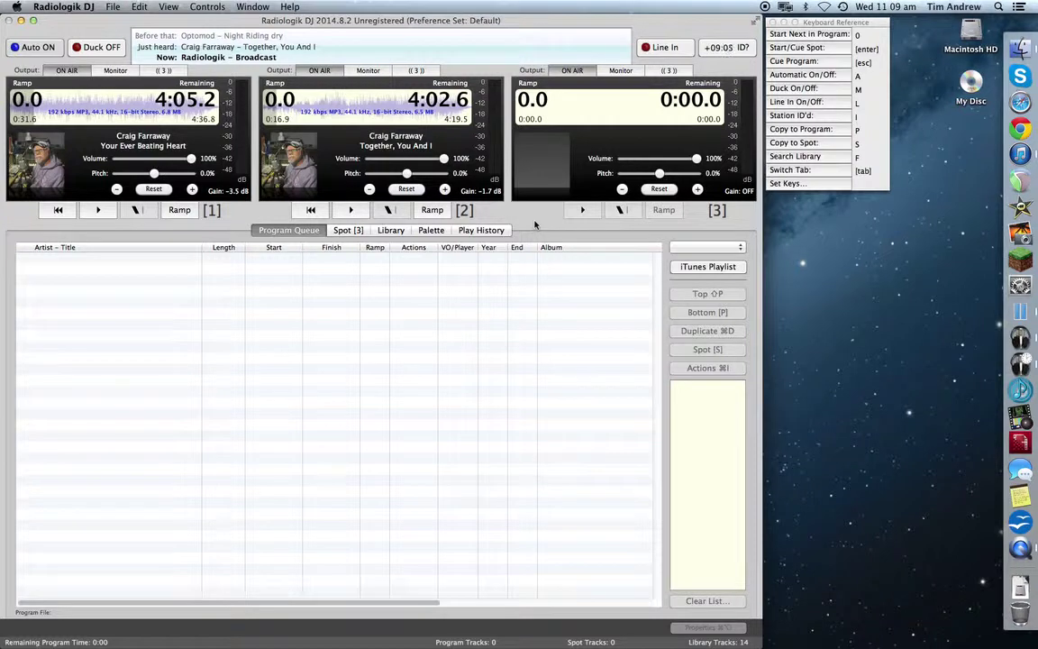
Search the library for 'opto' and open Track Properties for the Kiwi Music dry ID
left_click(392, 231)
left_click(103, 251)
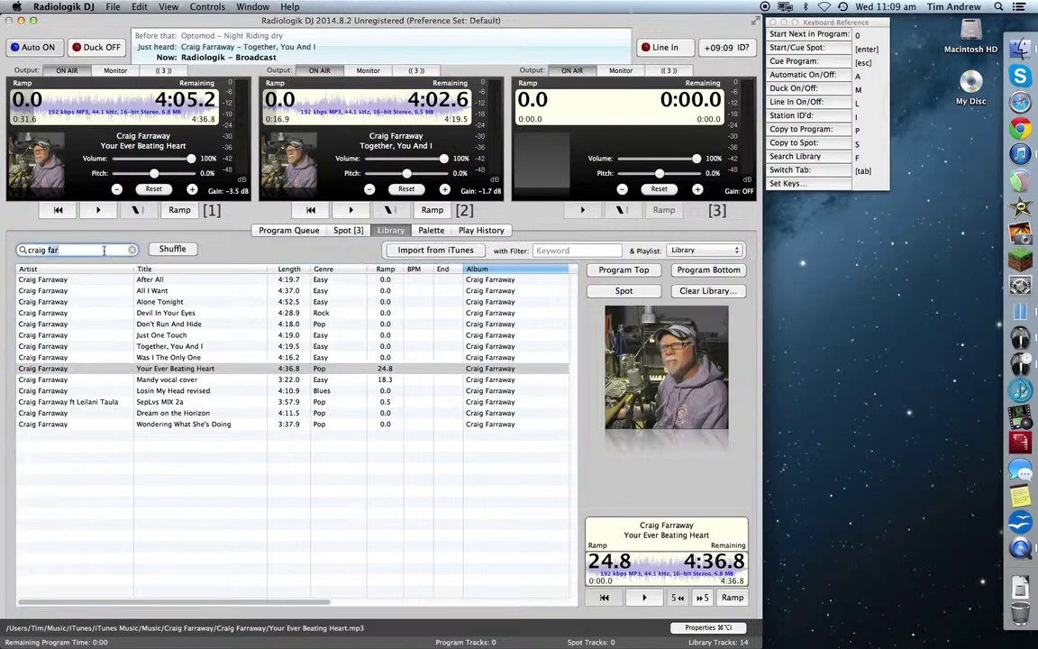
double_click(104, 251)
triple_click(104, 251)
type("opto")
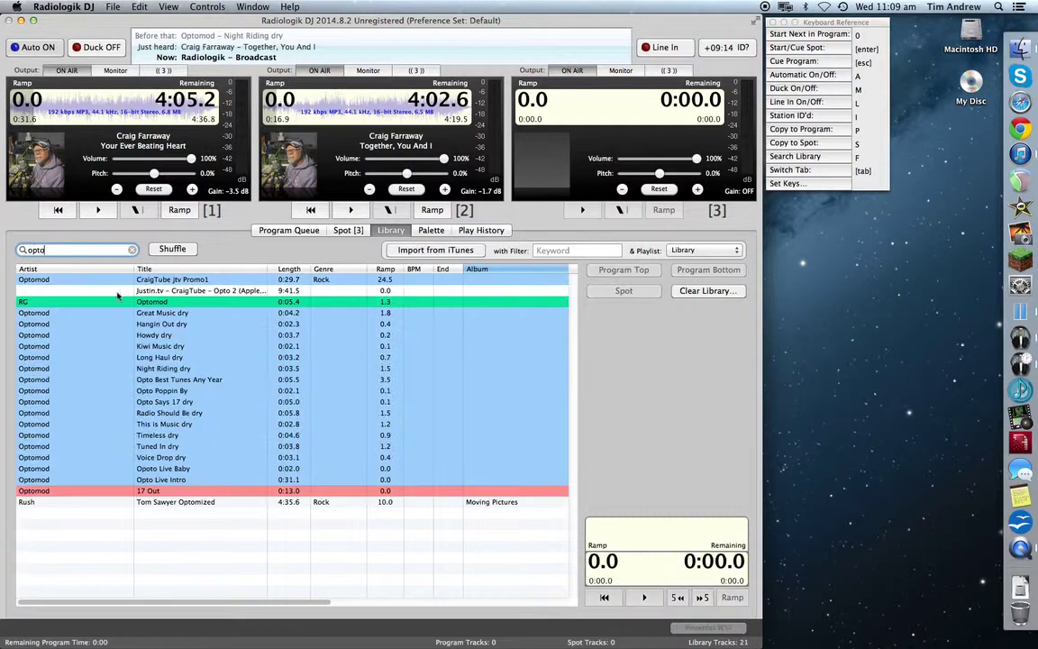
left_click(104, 347)
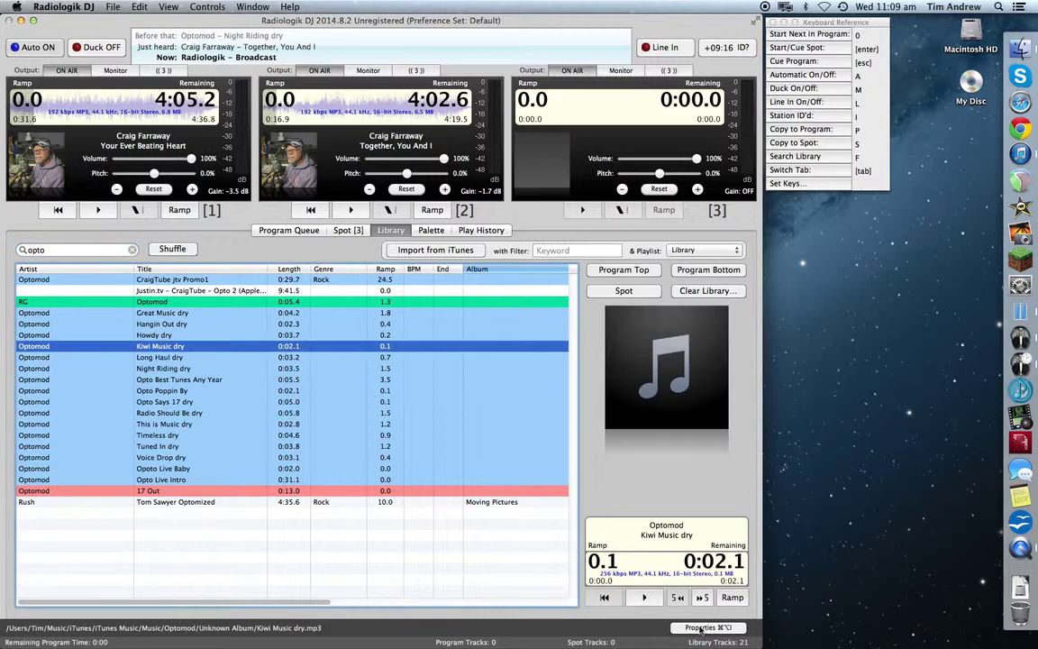
double_click(631, 567)
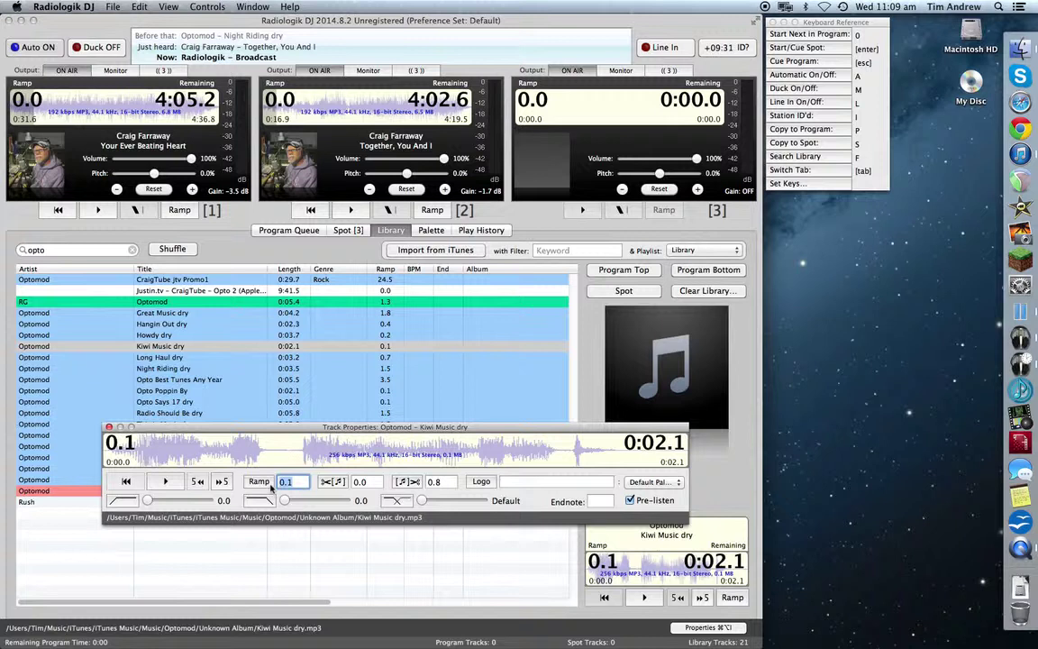
Give Kiwi Music dry a ramp of 0 and a 2.0 fade-out after previewing it, then close
type("0")
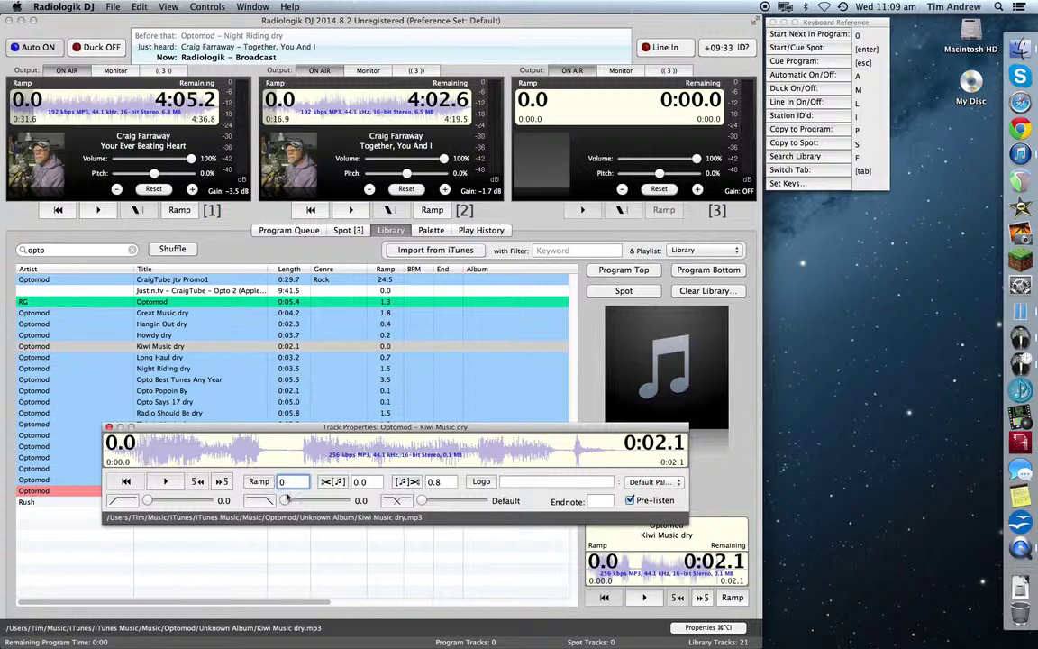
left_click(175, 484)
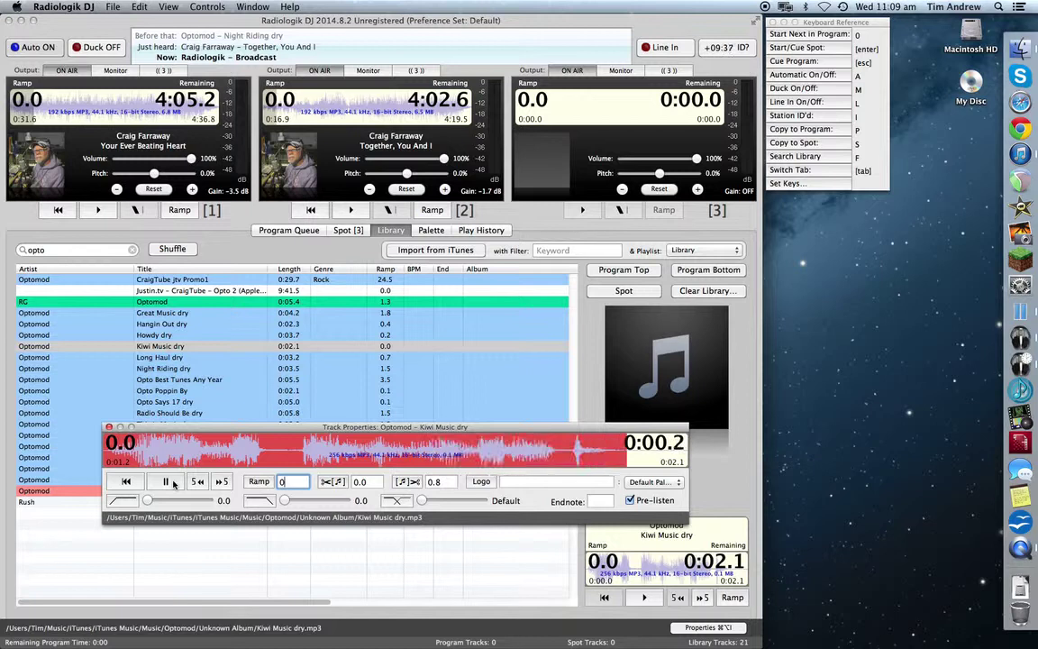
left_click(295, 462)
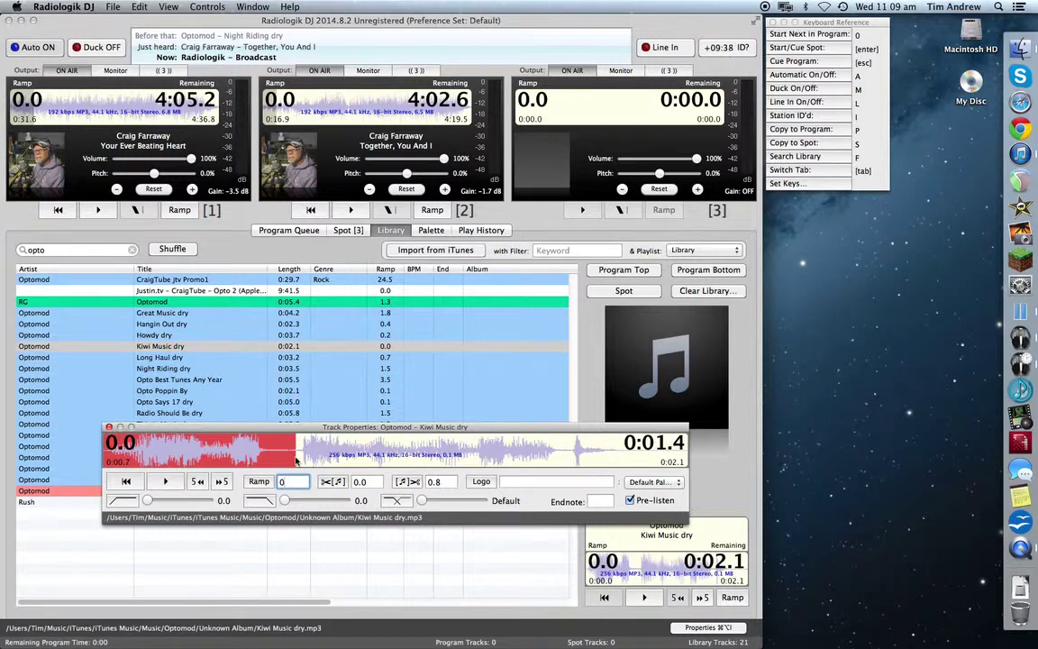
left_click_drag(422, 500, 432, 501)
left_click(110, 427)
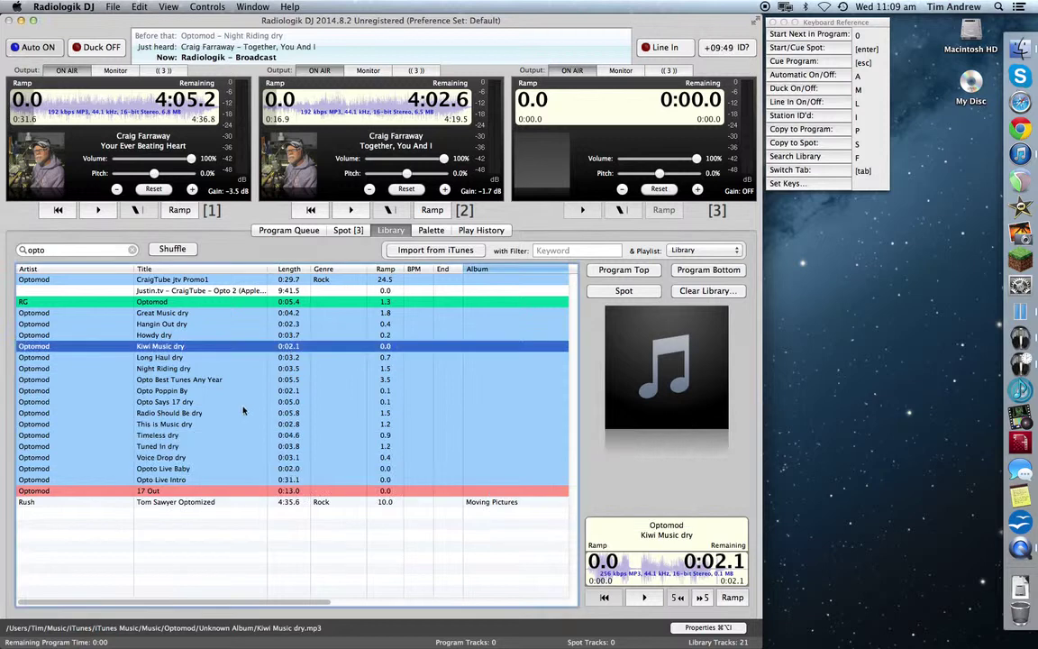